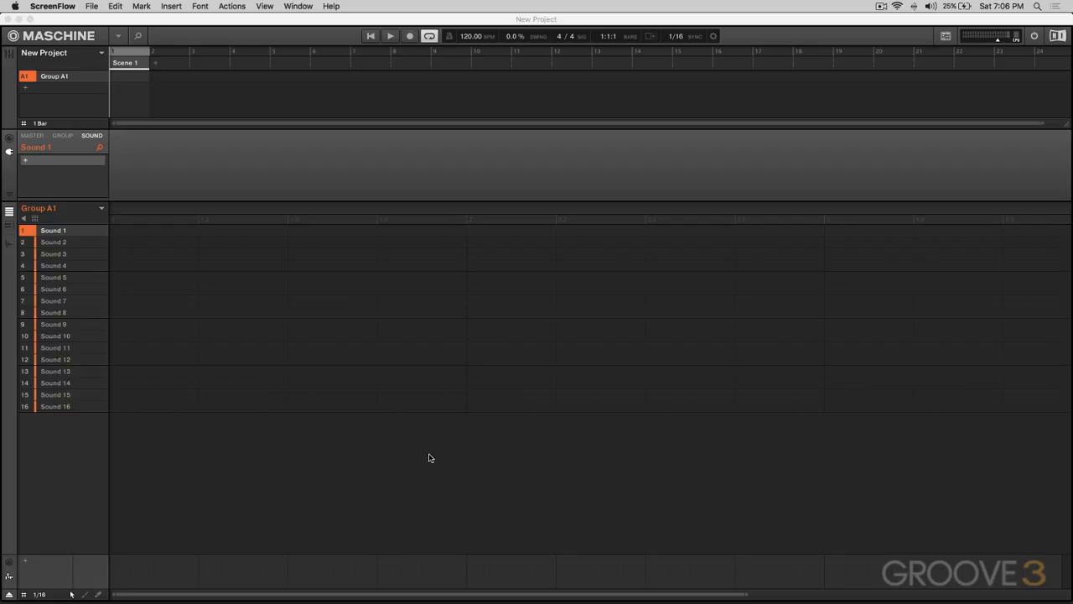
- Open the audio preferences and review the input and output port routings for the built-in device
click(429, 457)
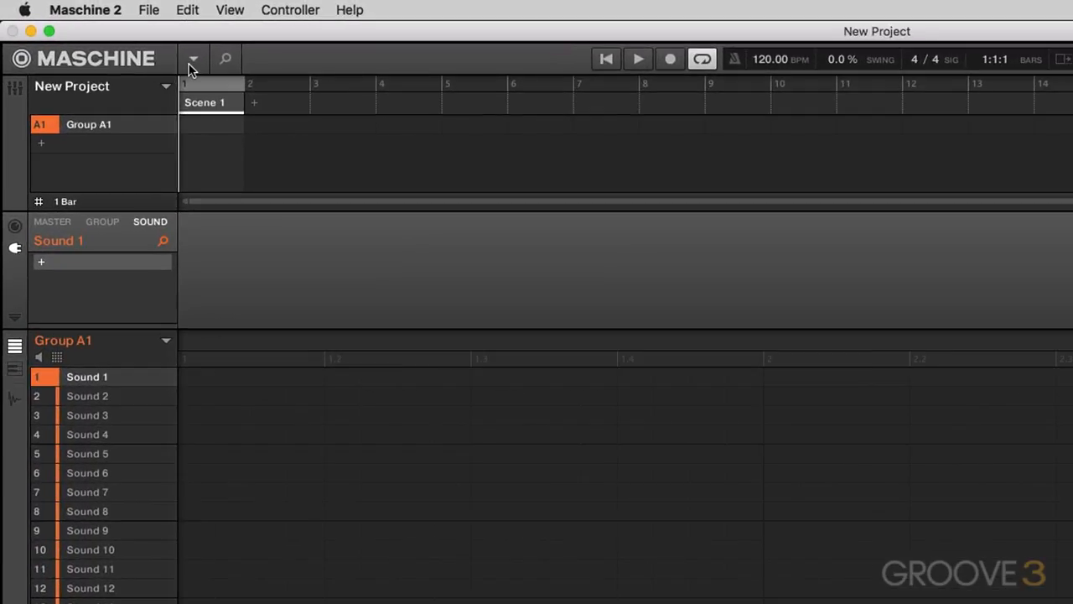
click(192, 60)
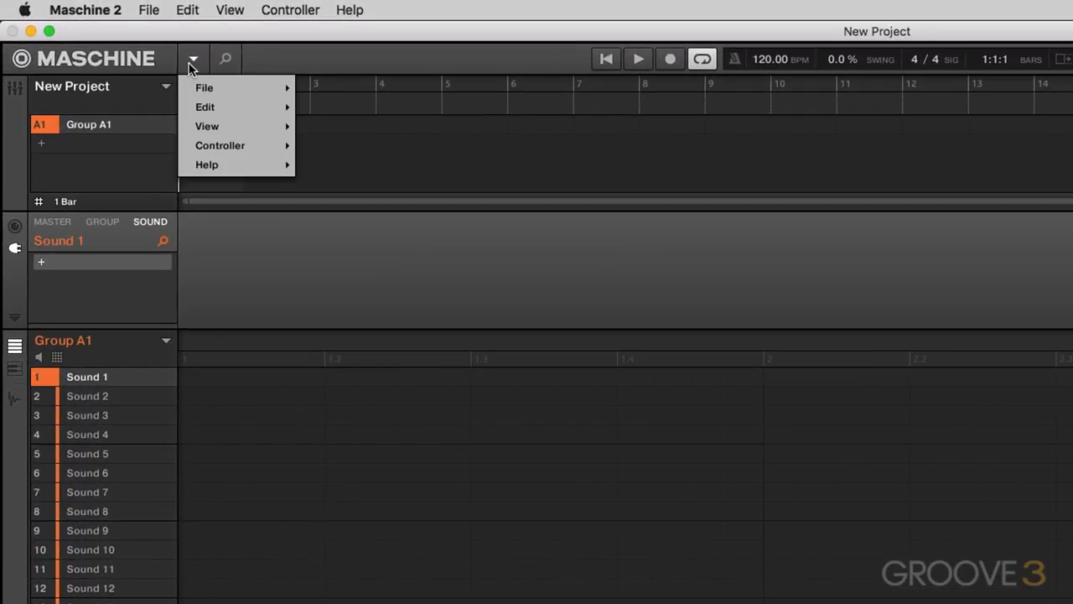
mouse_move(204, 88)
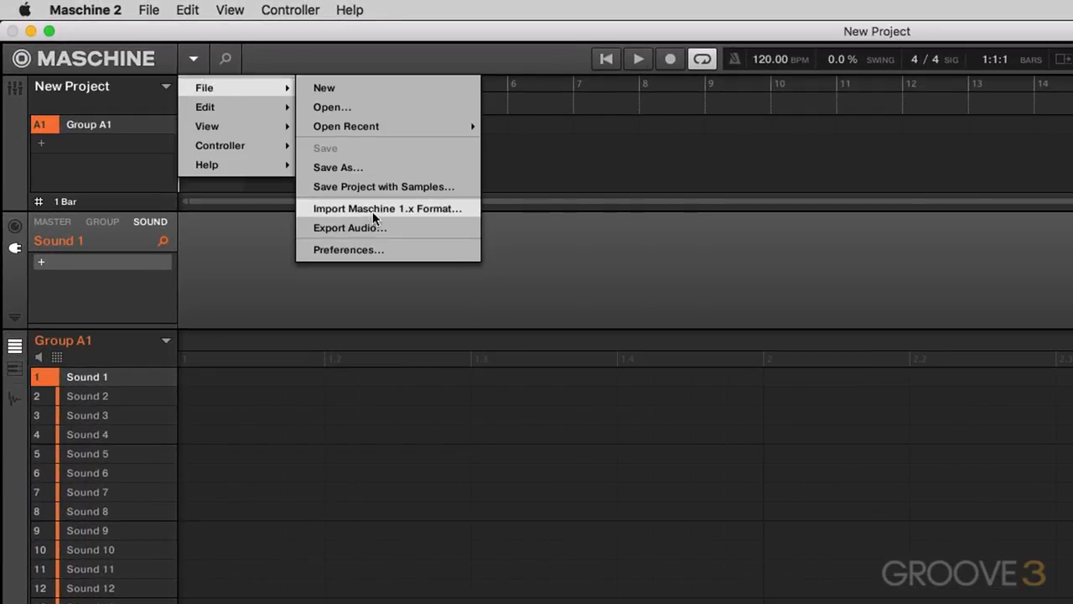
click(377, 249)
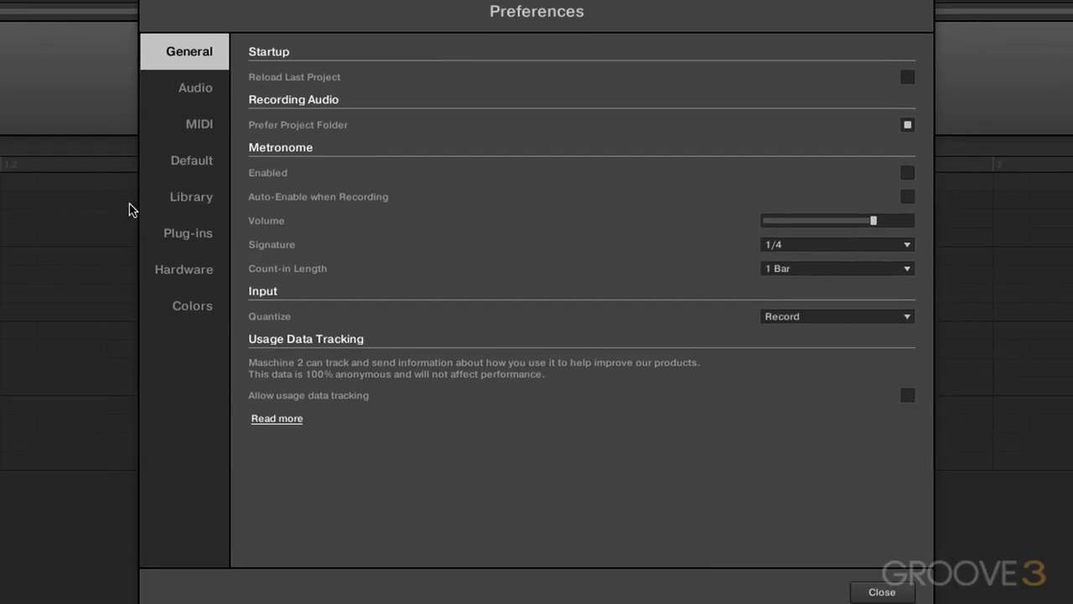
click(193, 92)
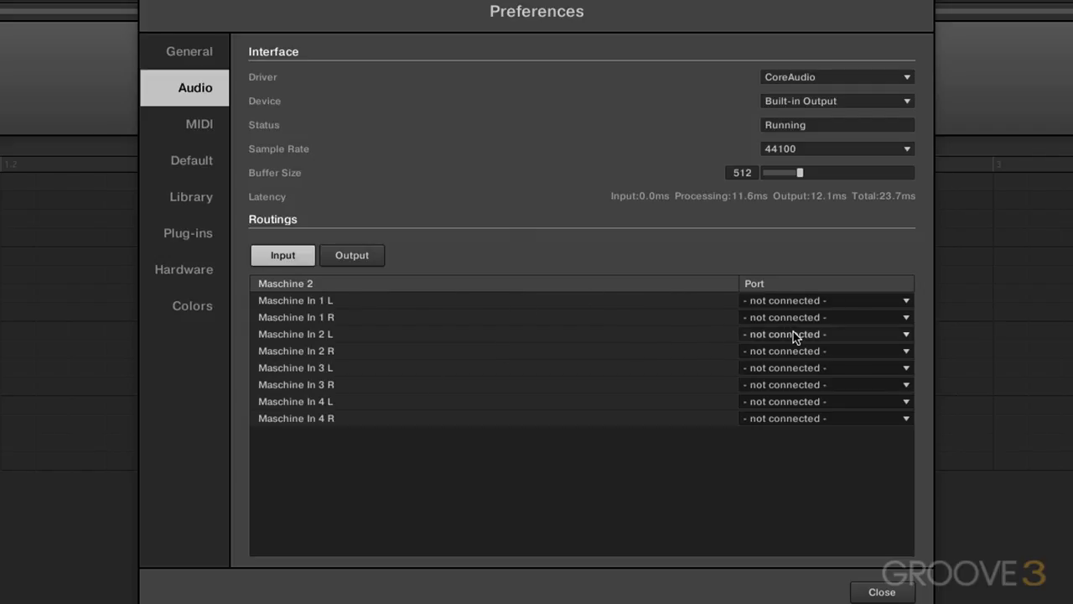
click(357, 255)
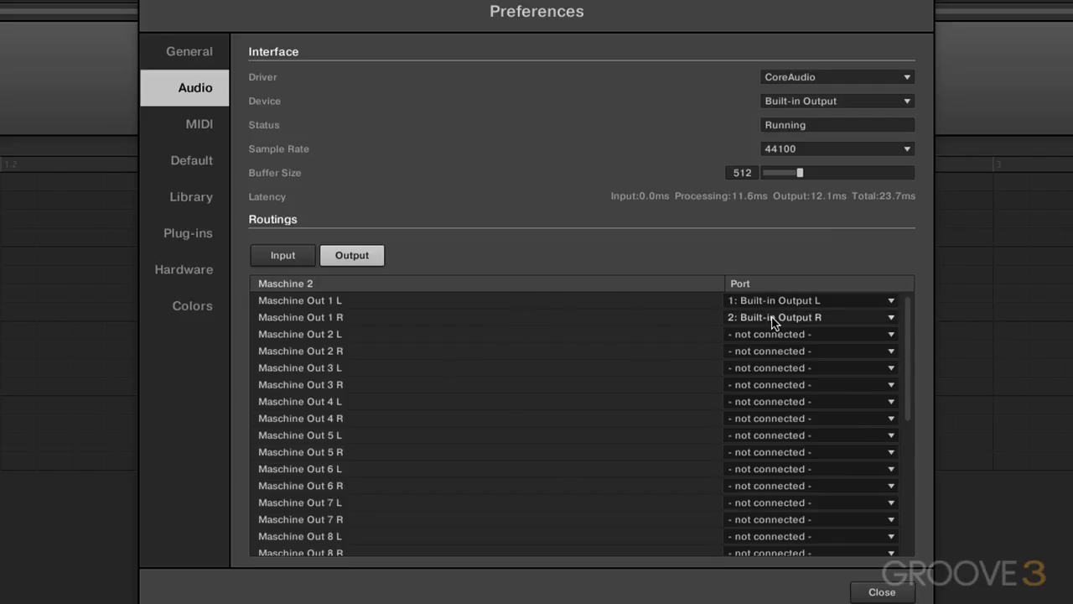
click(292, 257)
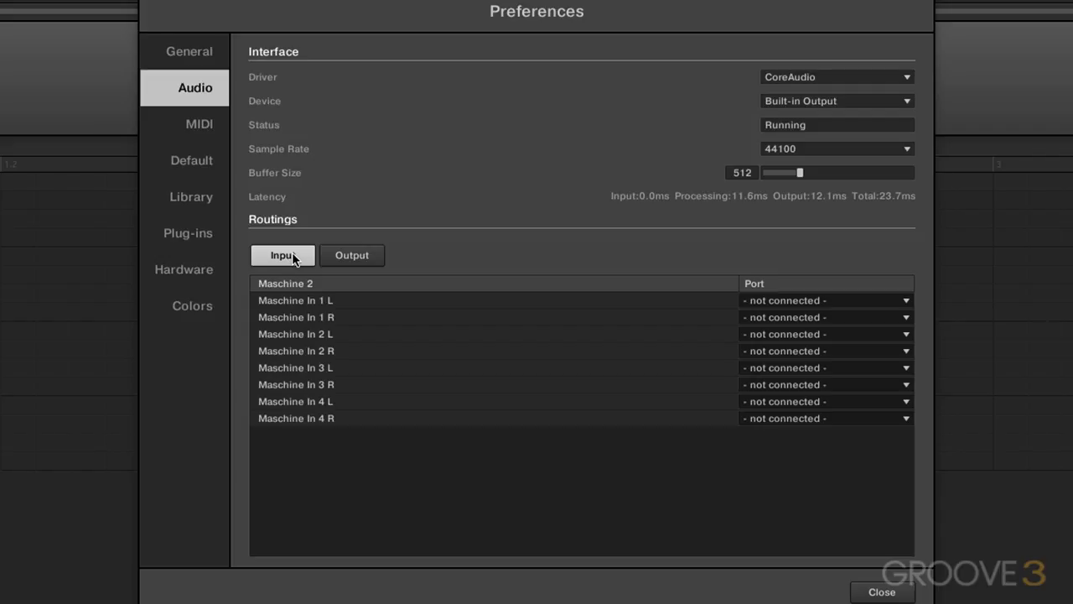
- Set the audio device to Focusrite Thunderbolt and show the output port routings
click(784, 102)
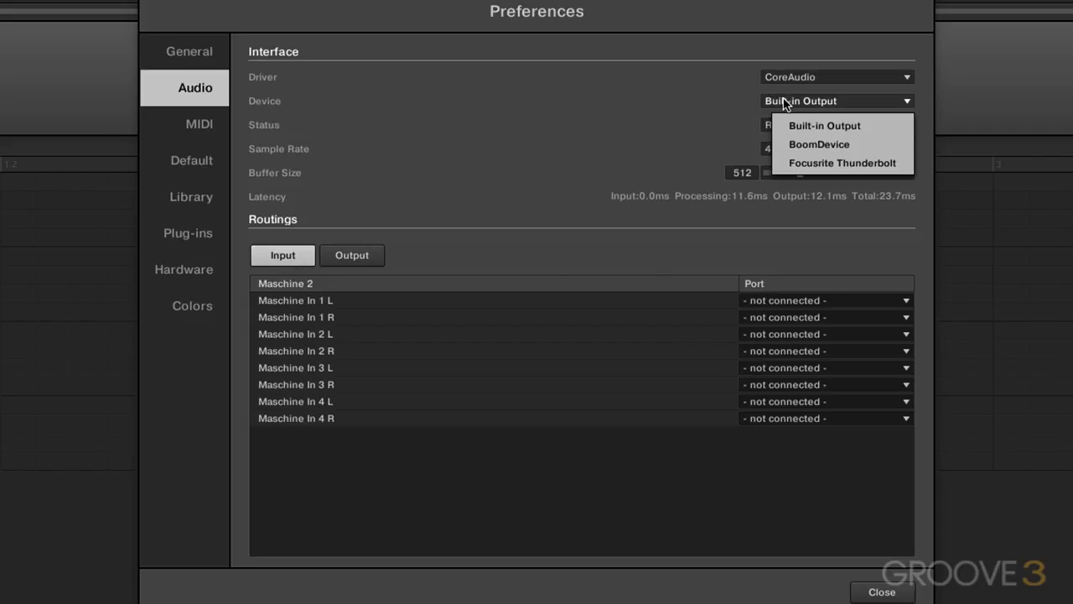
click(811, 164)
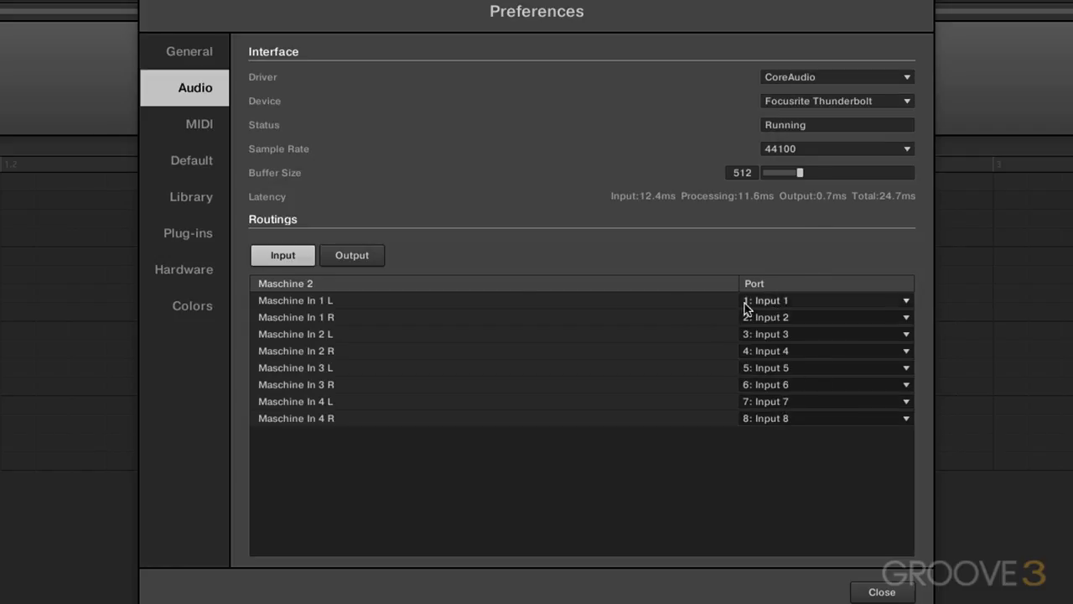
click(372, 257)
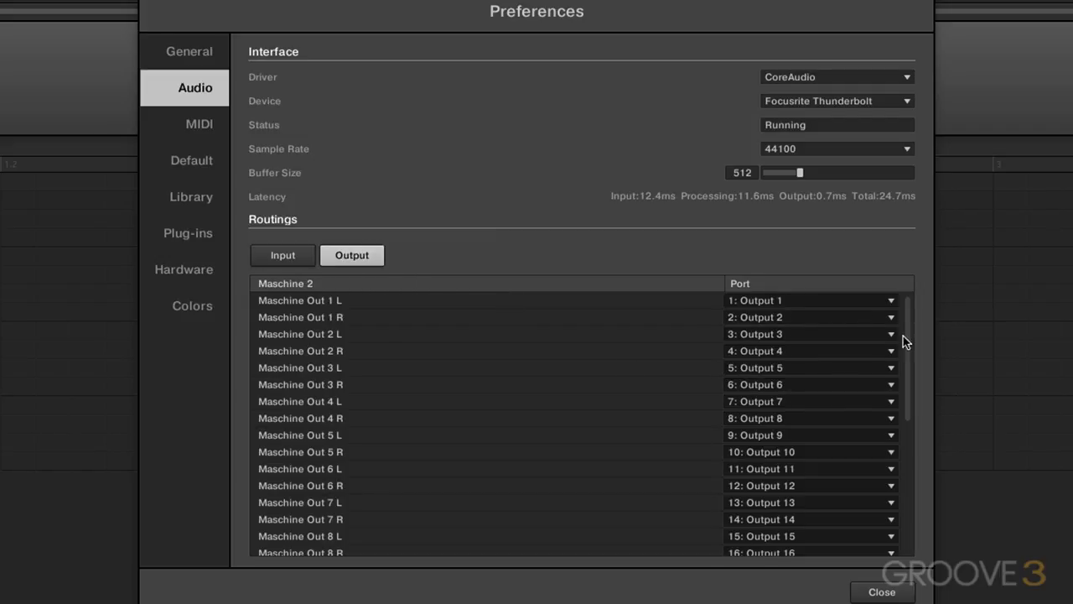
mouse_move(907, 310)
mouse_down()
mouse_move(909, 378)
mouse_move(906, 311)
mouse_up()
- Route Maschine Out 1 L to Output 4
click(892, 302)
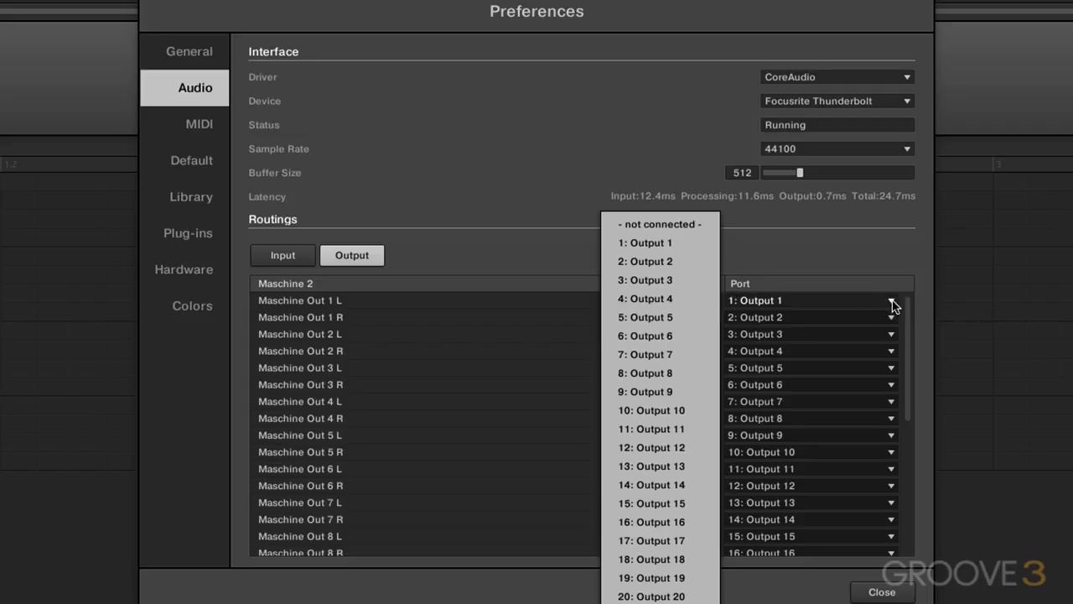
click(674, 301)
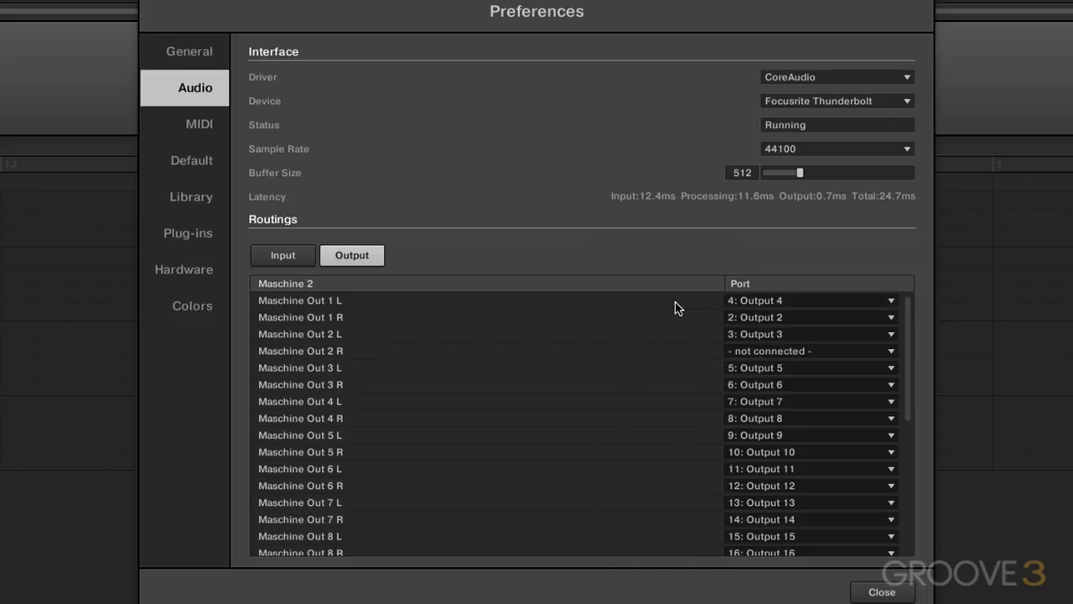
- Restore Maschine Out 1 L to Output 1 and Maschine Out 2 R to Output 4, closing the preferences
click(890, 302)
click(669, 243)
click(886, 353)
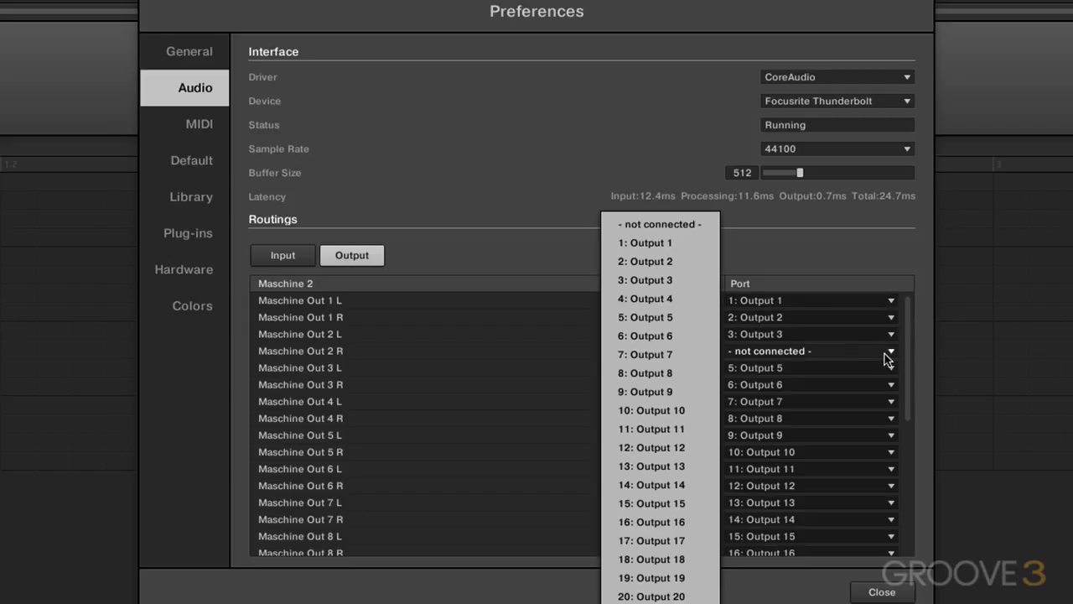
click(708, 298)
click(872, 586)
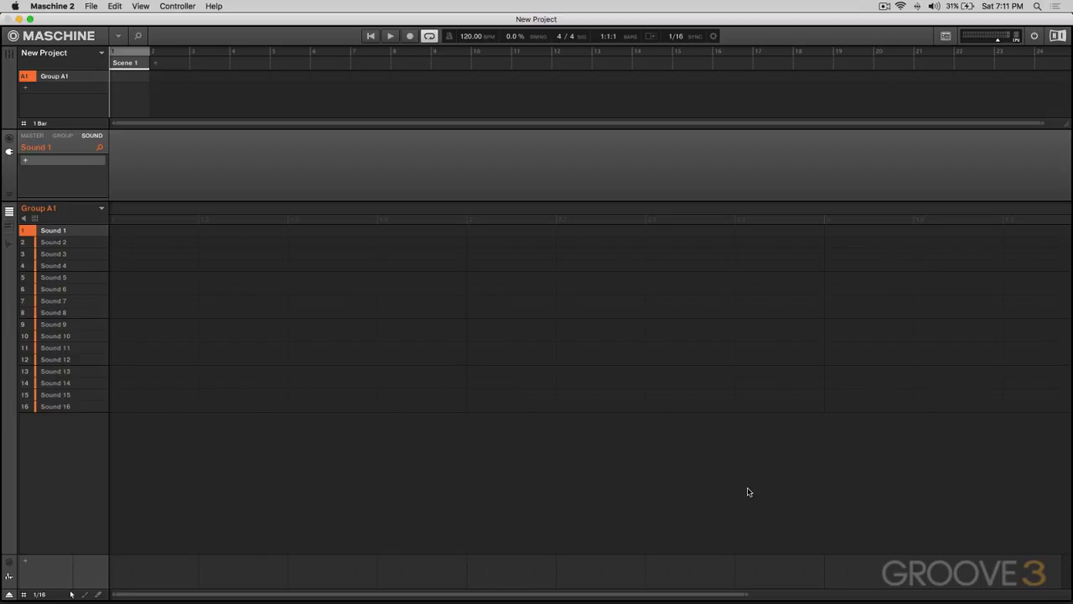
- Open the MIDI preferences and examine the available input and output devices
click(118, 37)
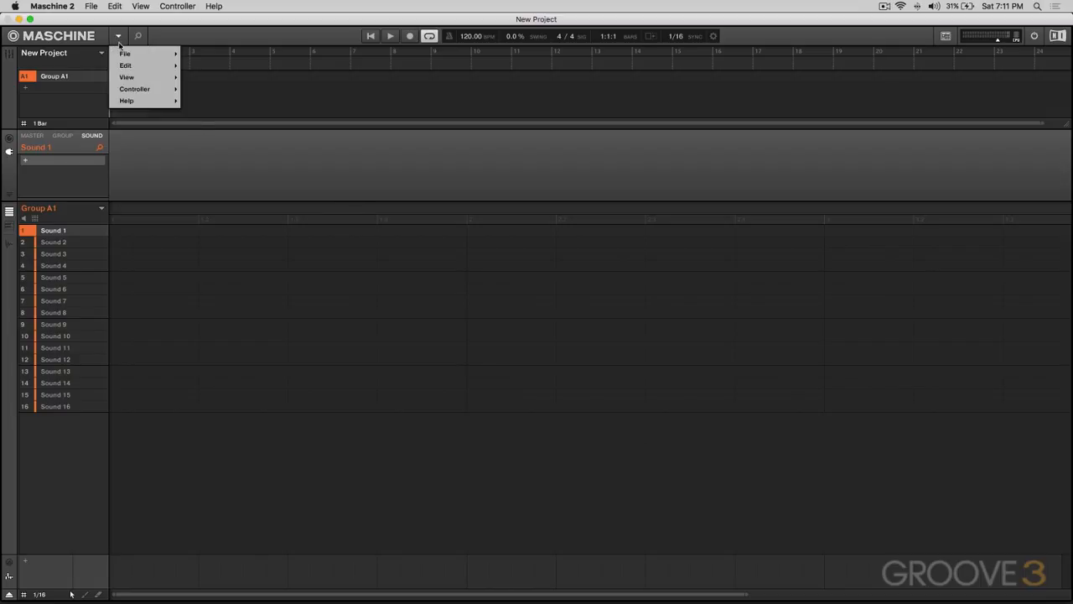
mouse_move(139, 55)
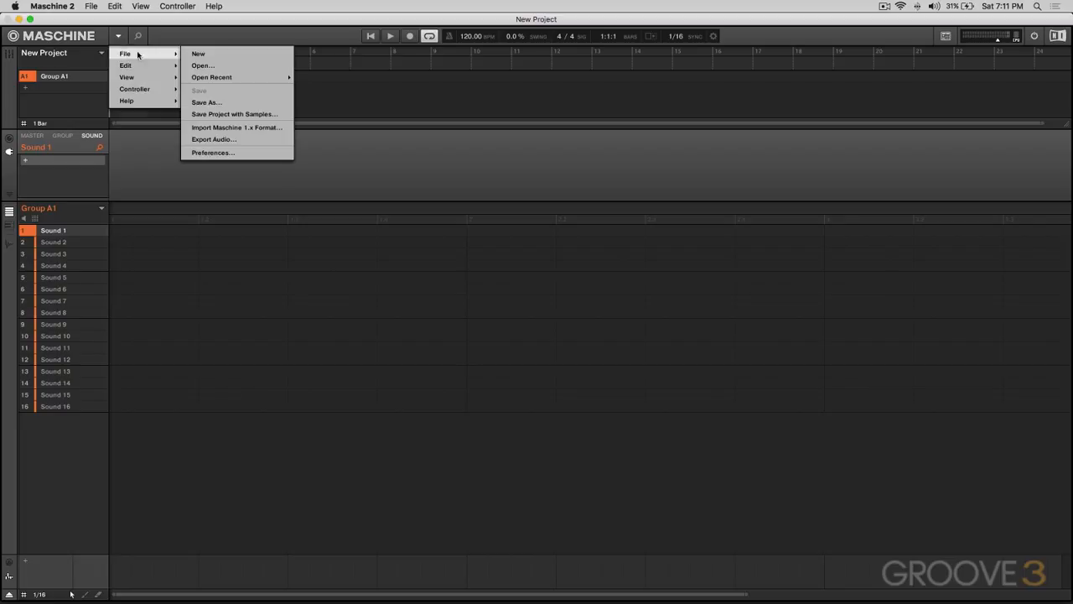
click(227, 151)
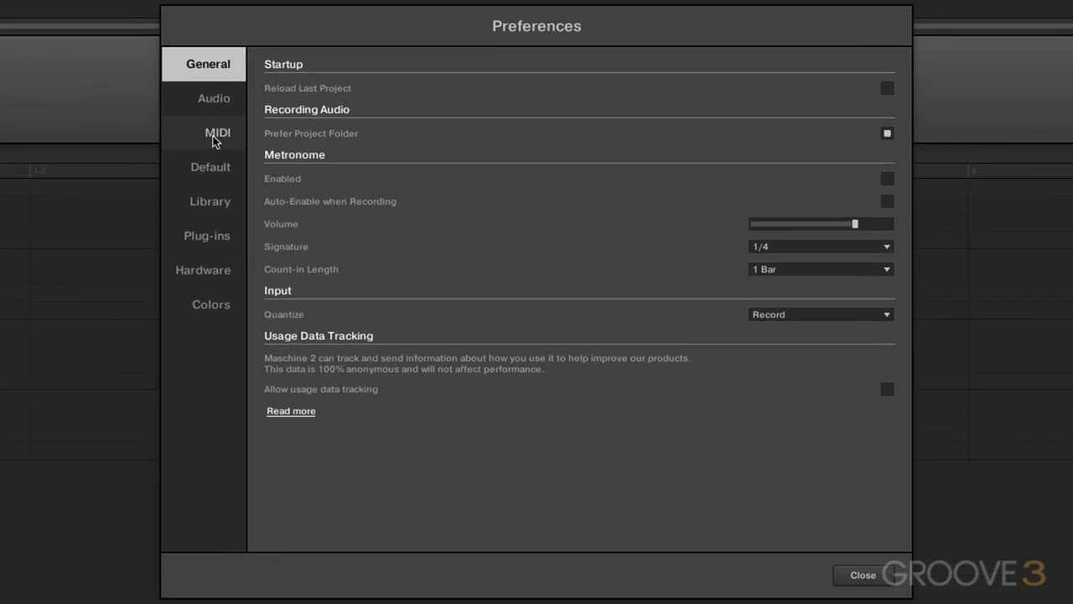
click(213, 140)
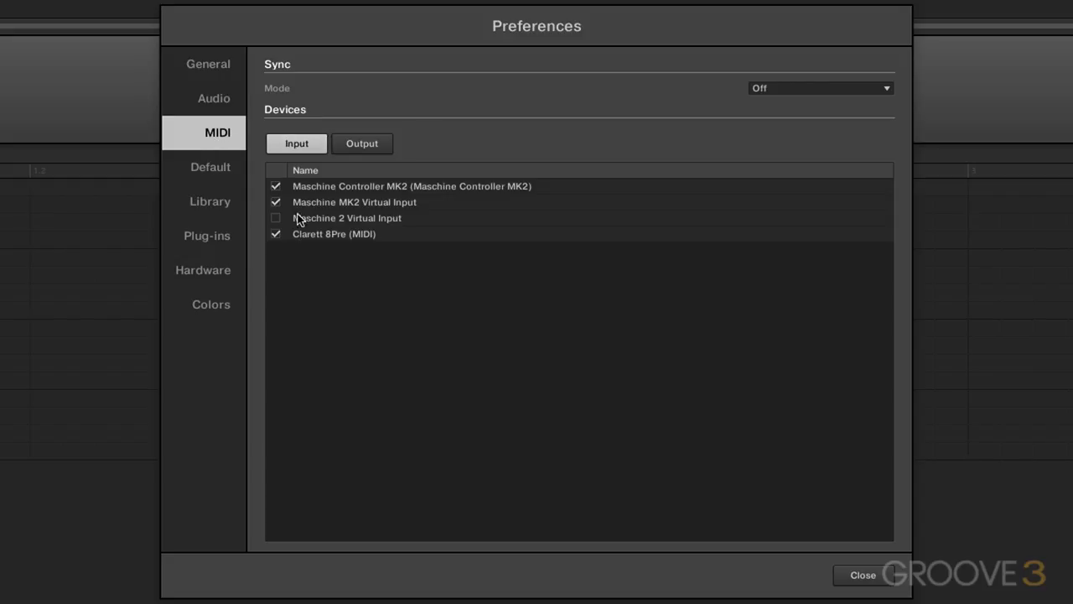
click(359, 146)
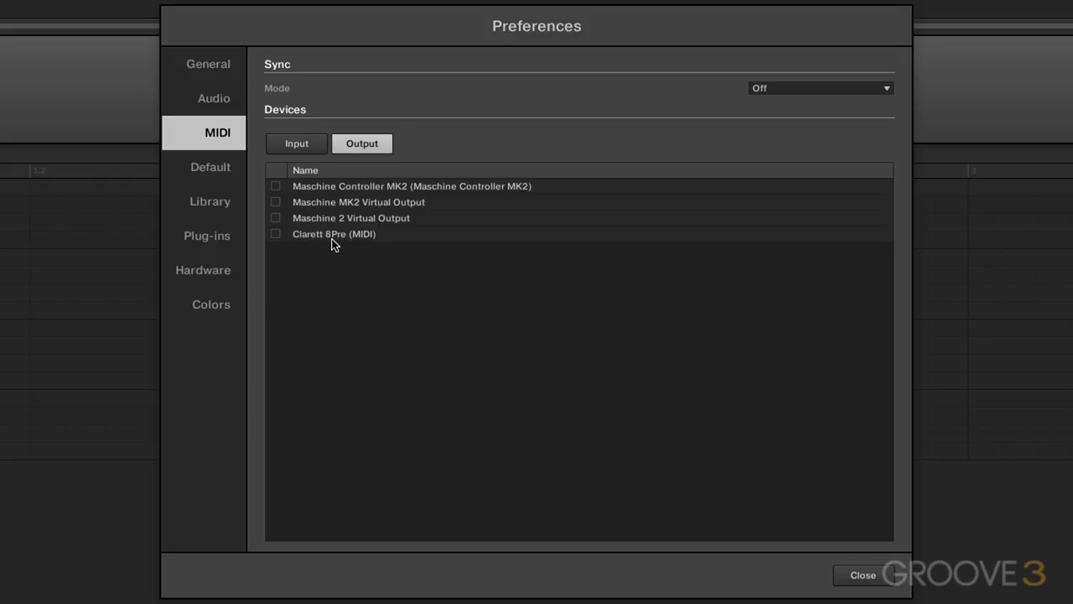
- Try enabling Clarett 8Pre (MIDI) as a MIDI output and switch it off again
click(276, 235)
click(277, 236)
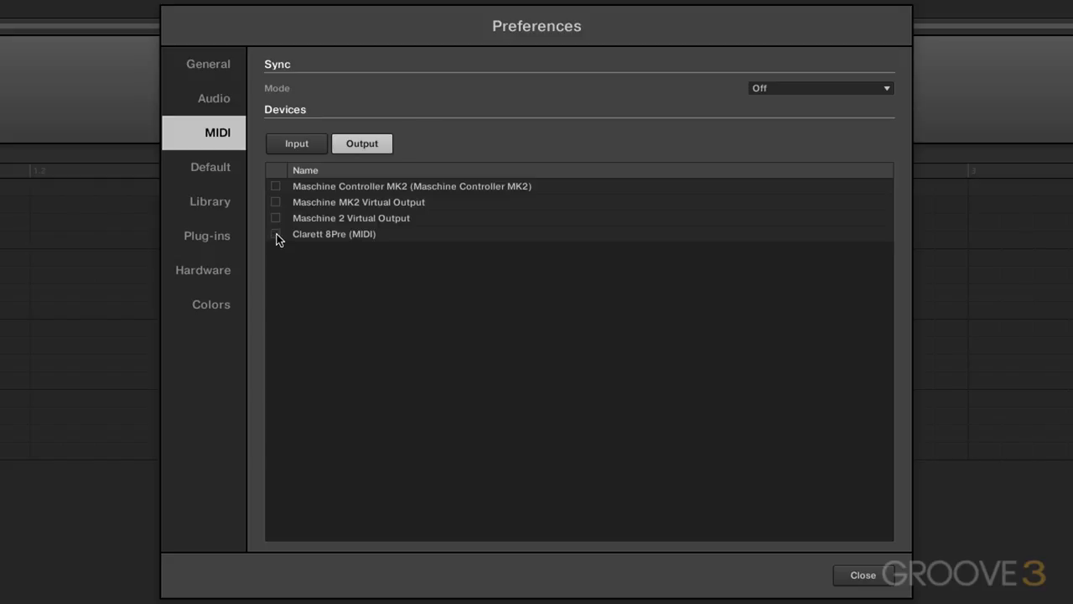
click(276, 187)
- Compare the enabled MIDI input devices with the MIDI output devices and close the preferences
click(292, 143)
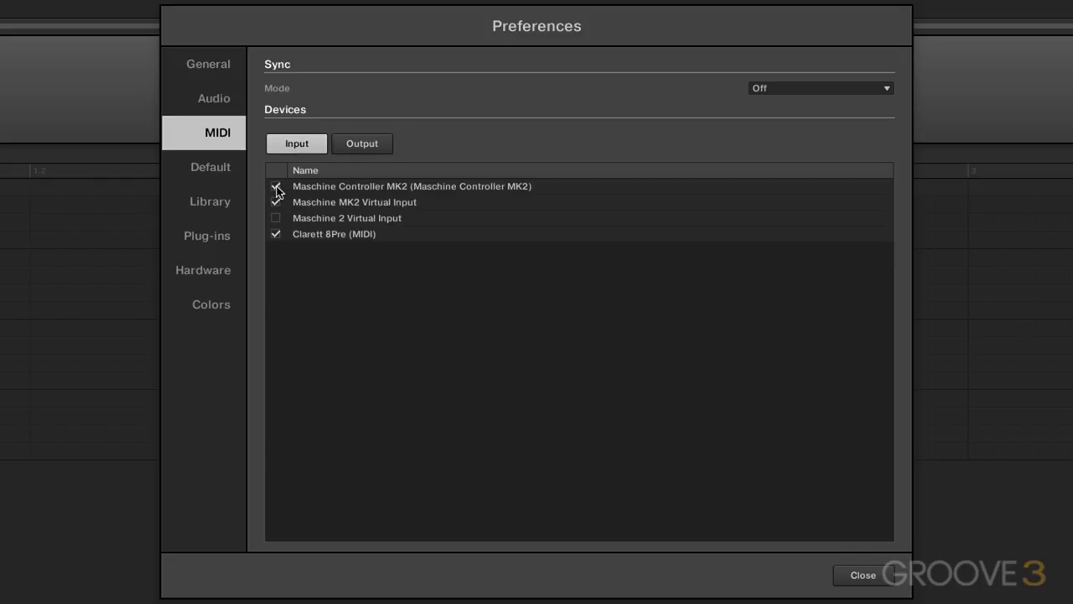
click(354, 148)
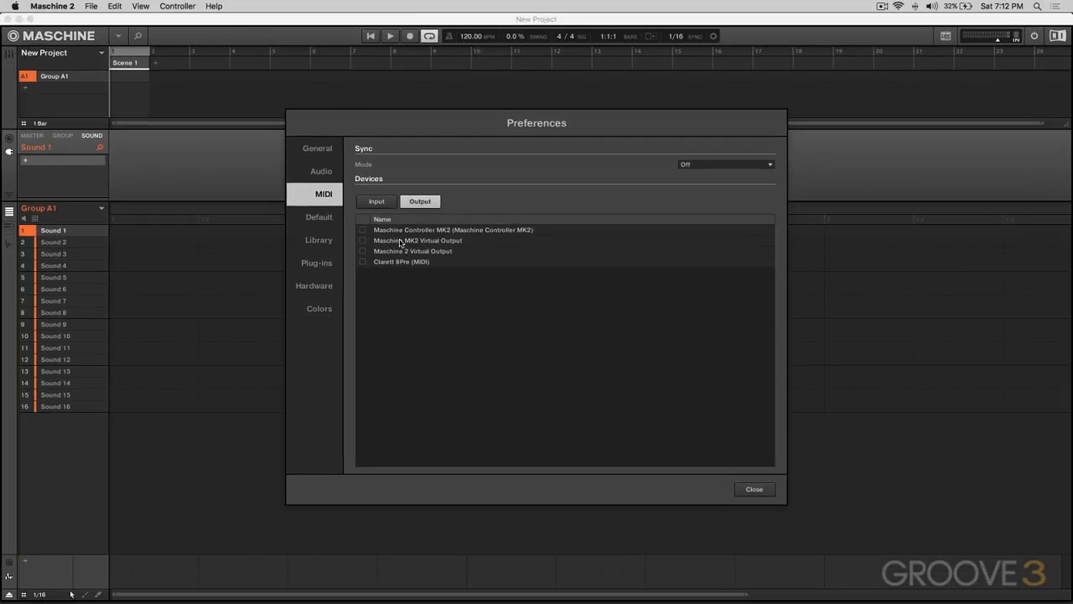
click(752, 491)
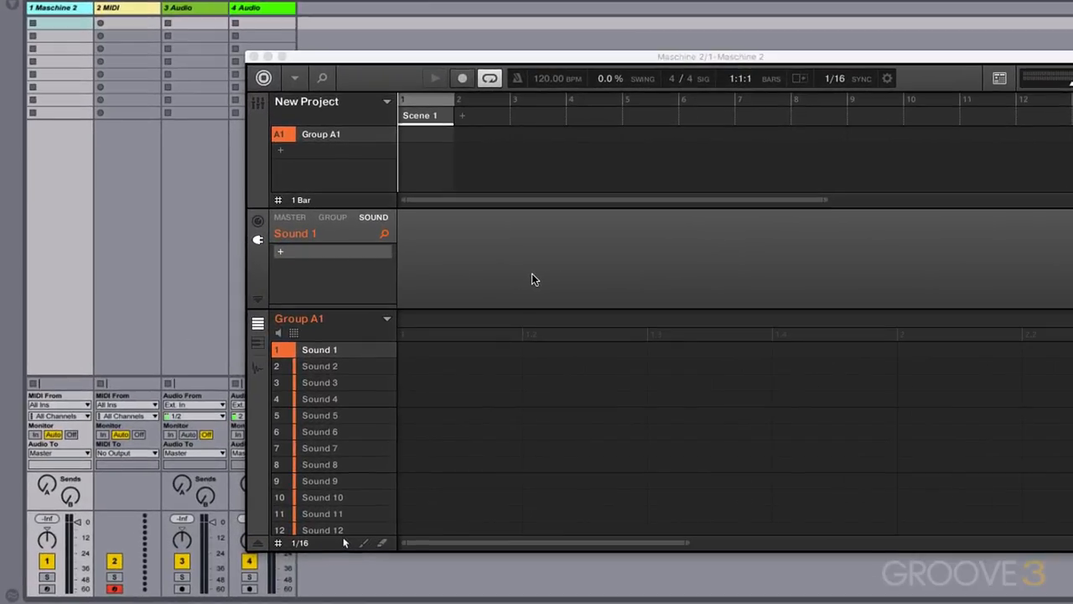
- In Ableton Live, send audio track 3's output to 1-Maschine 2 and check its available Maschine input channels
click(139, 53)
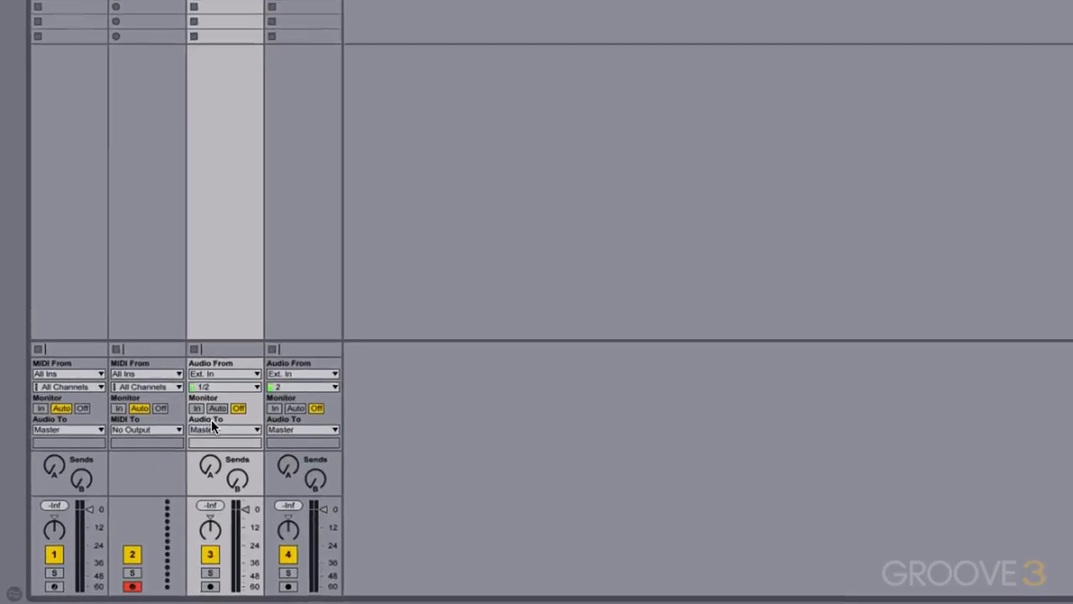
click(214, 428)
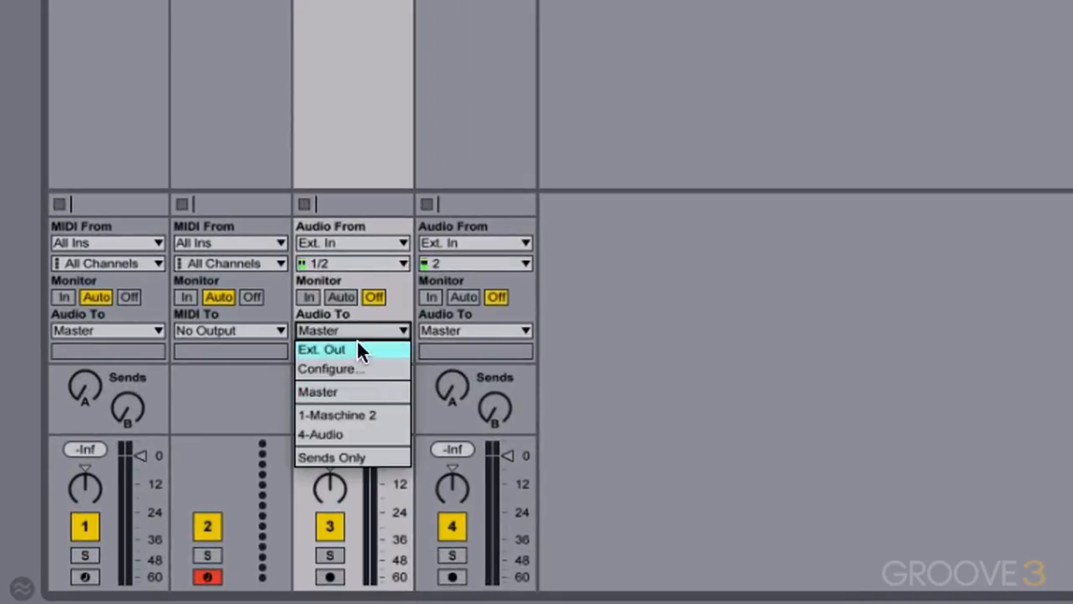
click(349, 414)
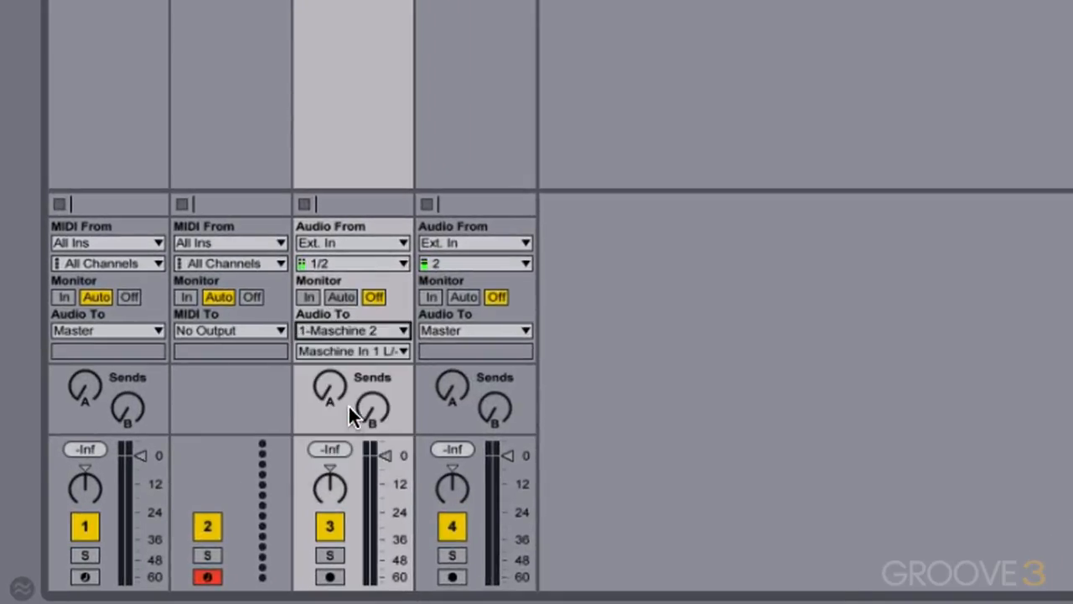
click(347, 353)
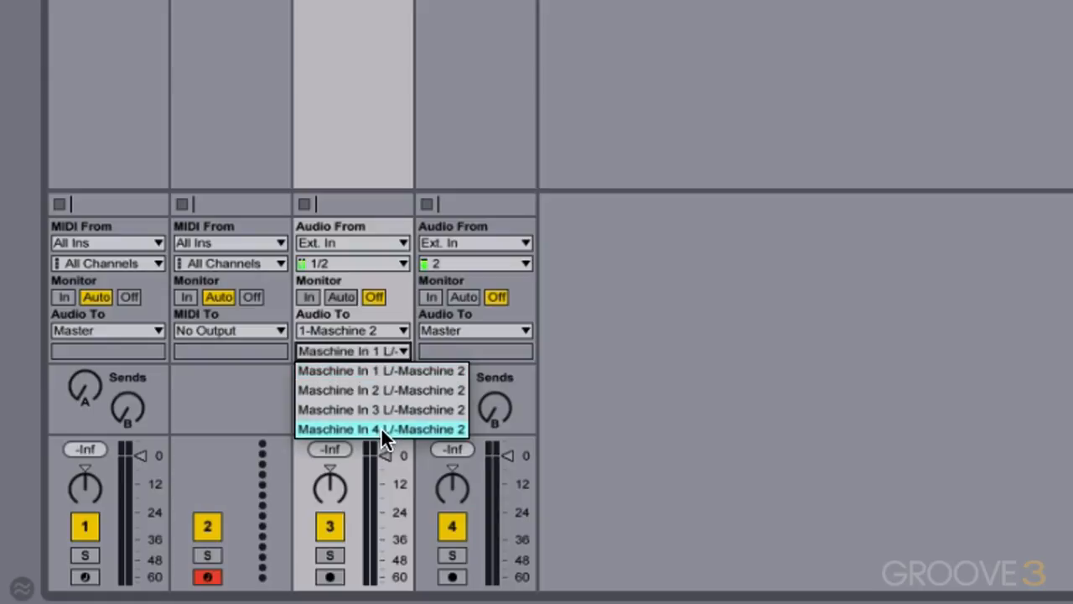
click(350, 325)
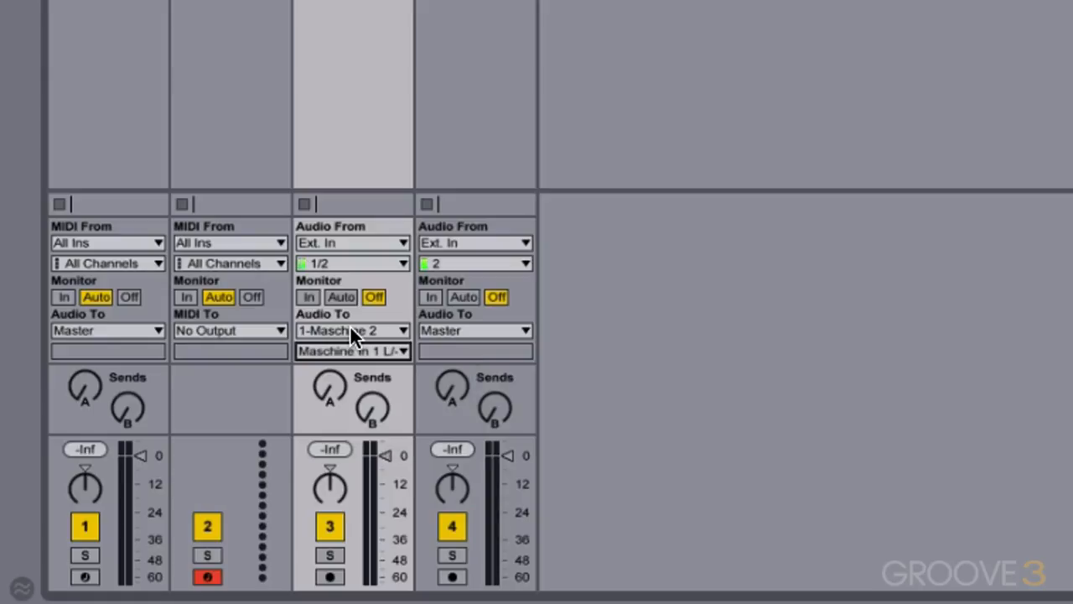
- Set audio track 3's input source to 1-Maschine 2 and check the Maschine output channels it can receive
click(336, 242)
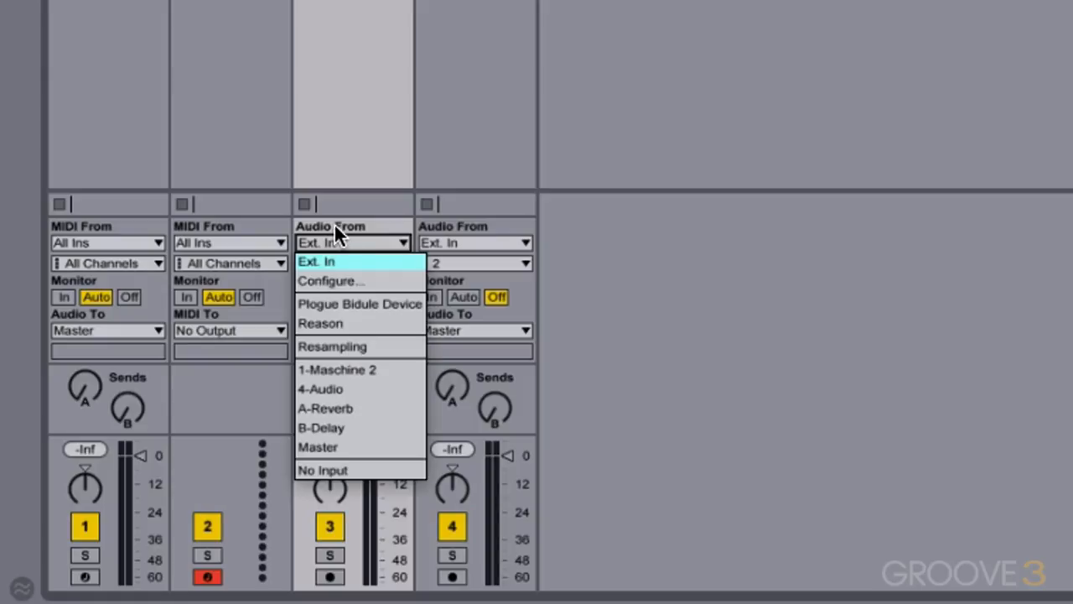
click(345, 369)
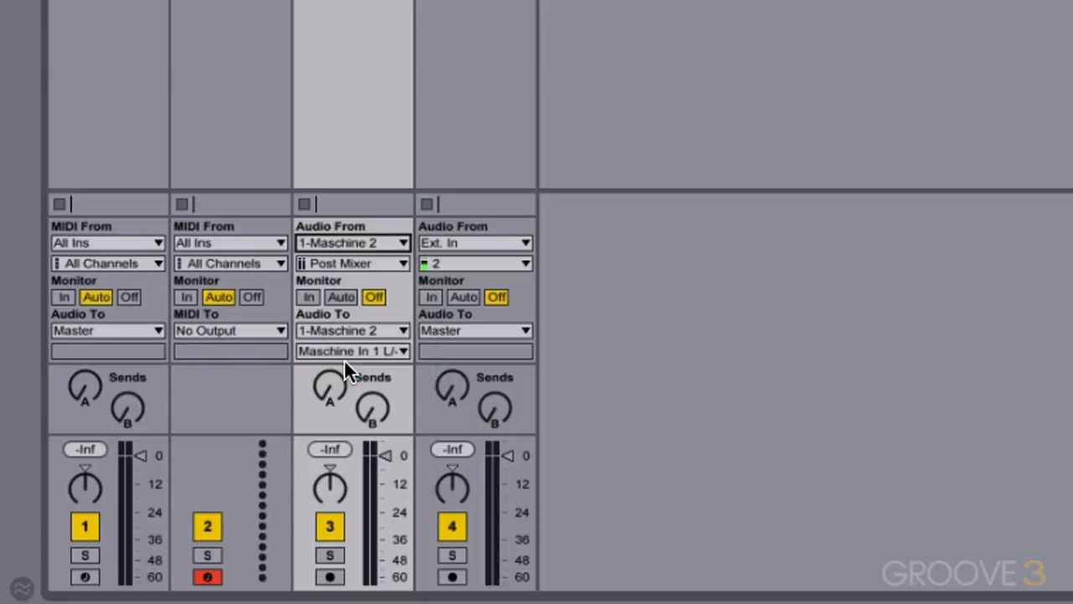
click(333, 260)
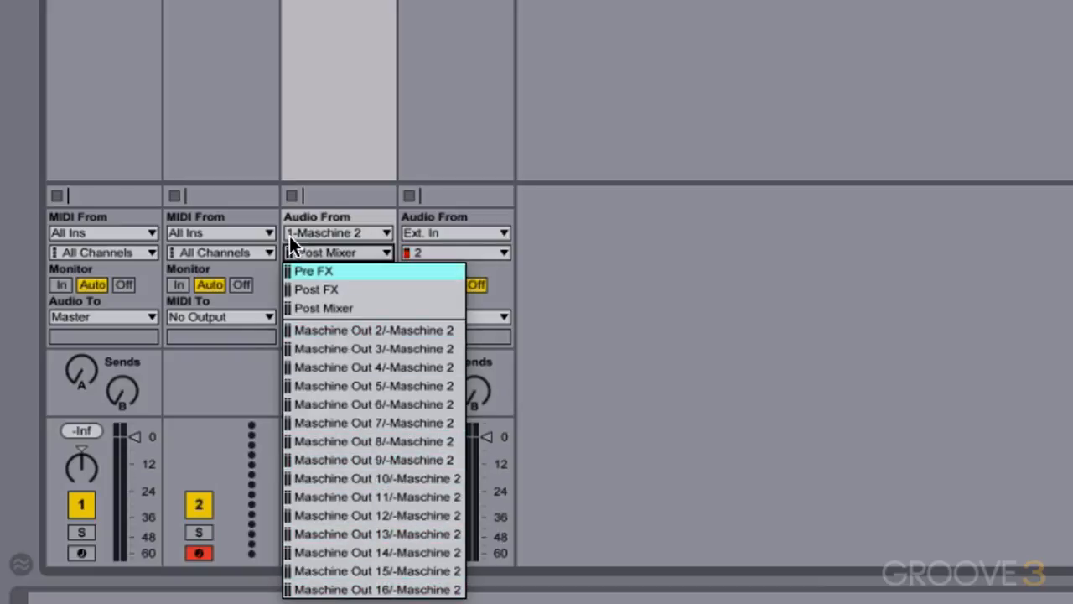
click(240, 115)
- Try 1-Maschine 2 as the MIDI source of MIDI track 2 and restore it to All Ins
click(224, 232)
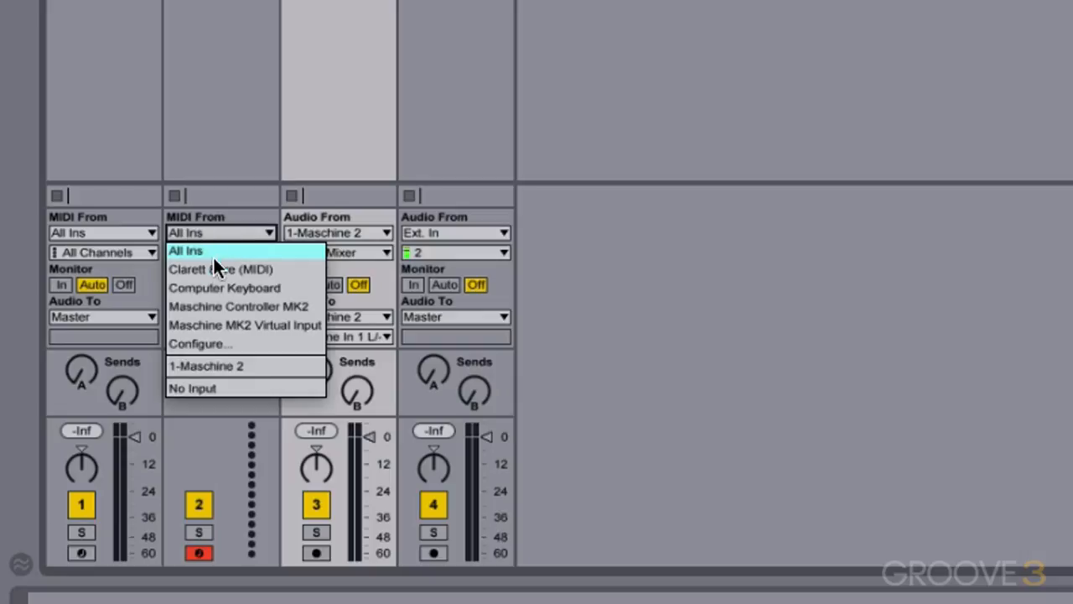
click(212, 364)
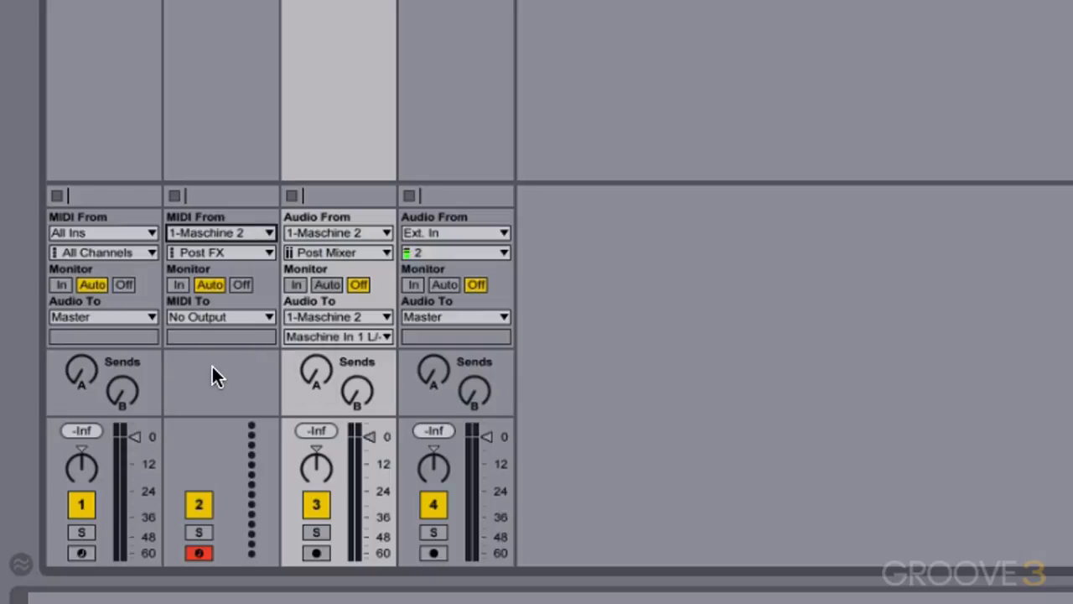
click(185, 229)
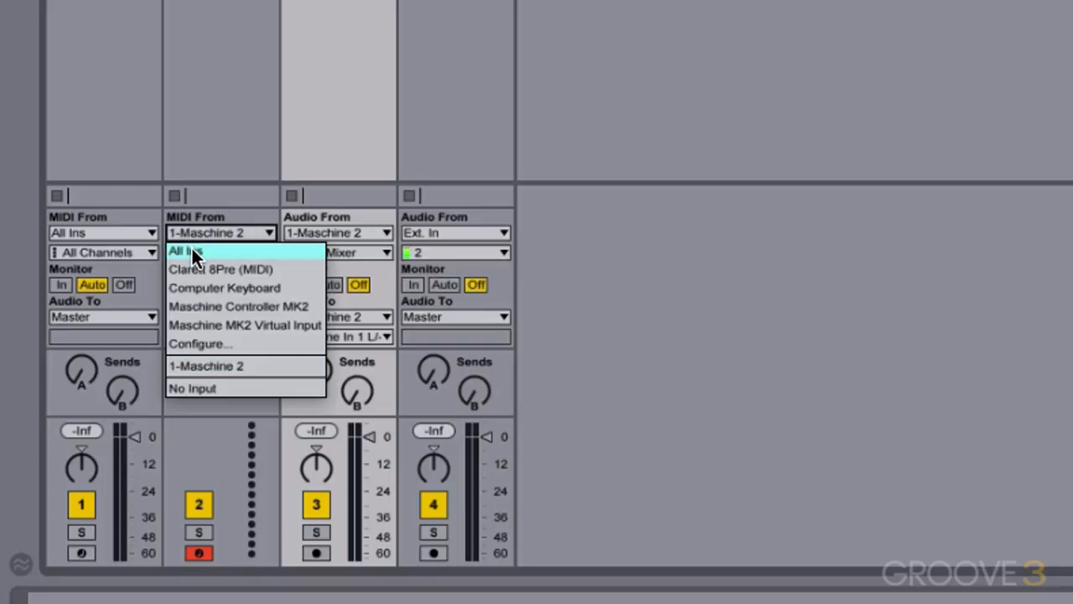
click(191, 246)
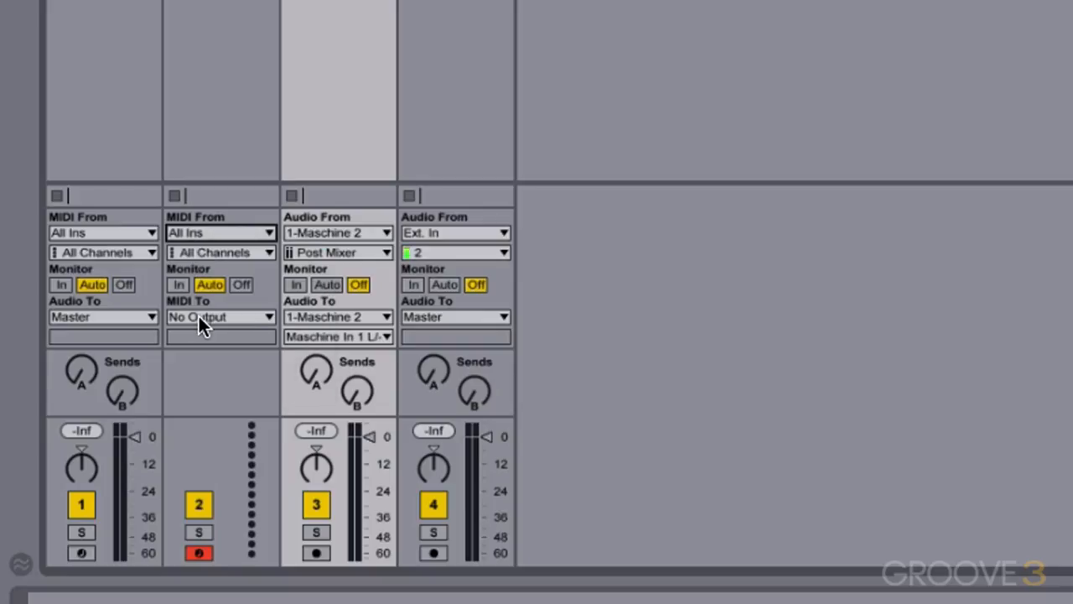
- Send MIDI track 2's output to 1-Maschine 2 and check the Maschine MIDI channels it can target
click(199, 318)
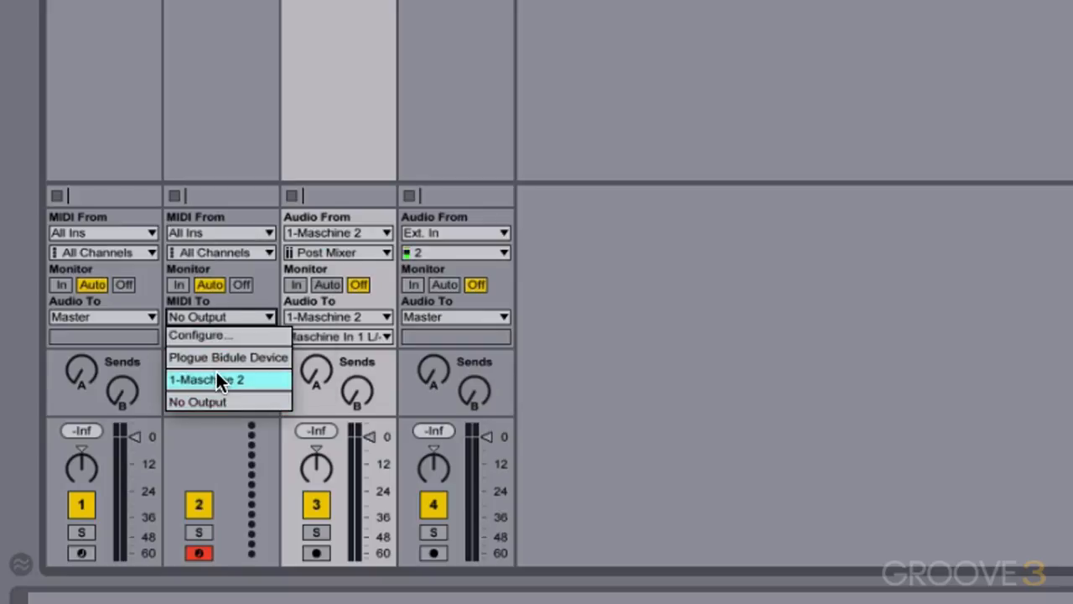
click(216, 378)
click(212, 335)
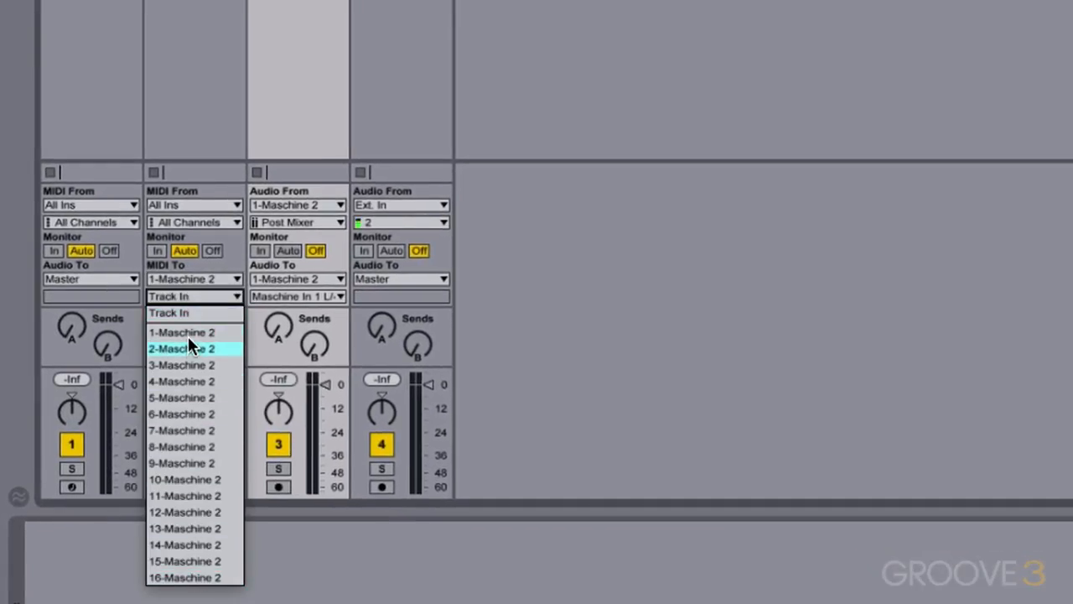
click(326, 329)
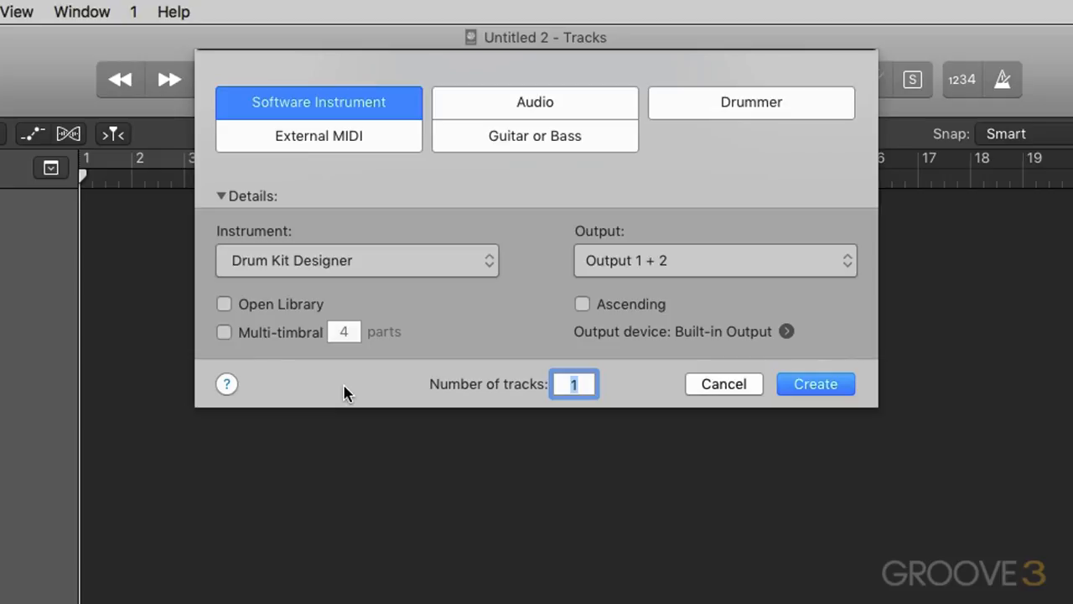
- In Logic Pro X, create one software instrument track with Maschine 2 as Multi-Output (16xStereo) and close the plug-in window
click(244, 259)
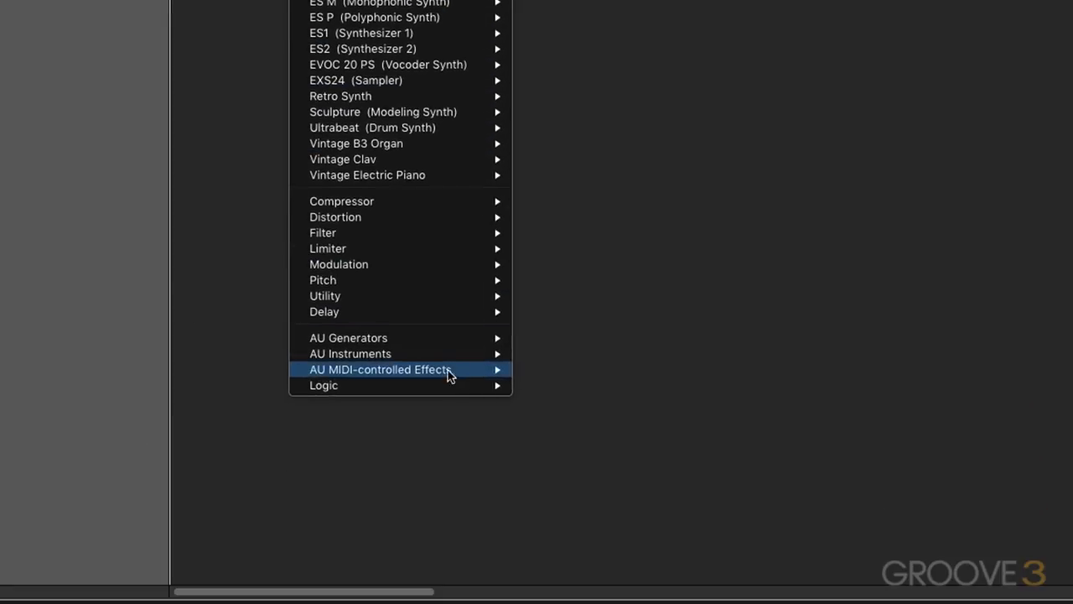
mouse_move(445, 355)
mouse_move(670, 256)
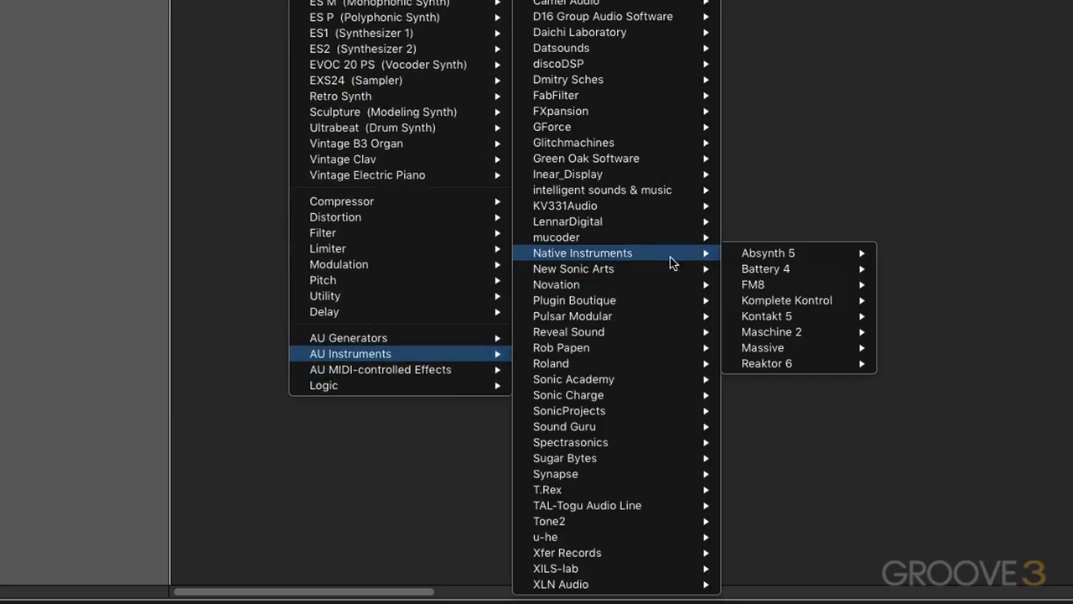
mouse_move(797, 332)
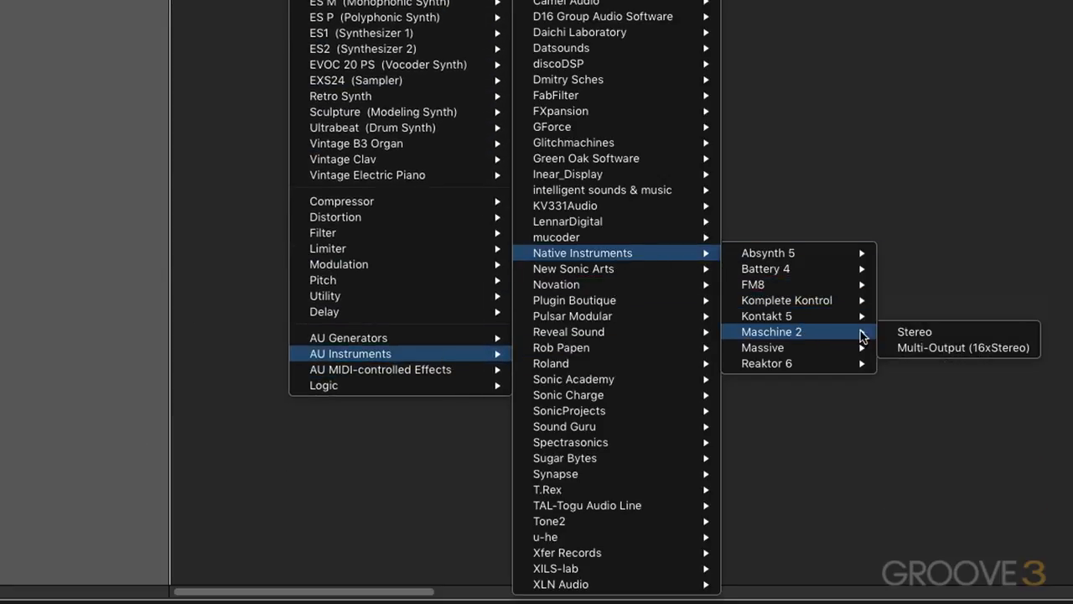
click(923, 350)
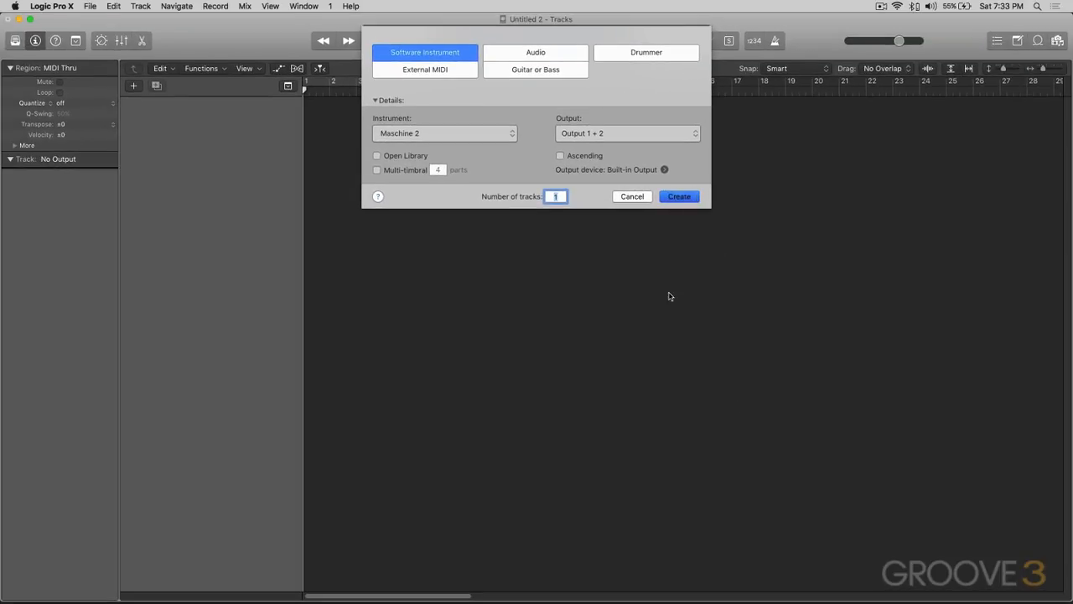
key(Return)
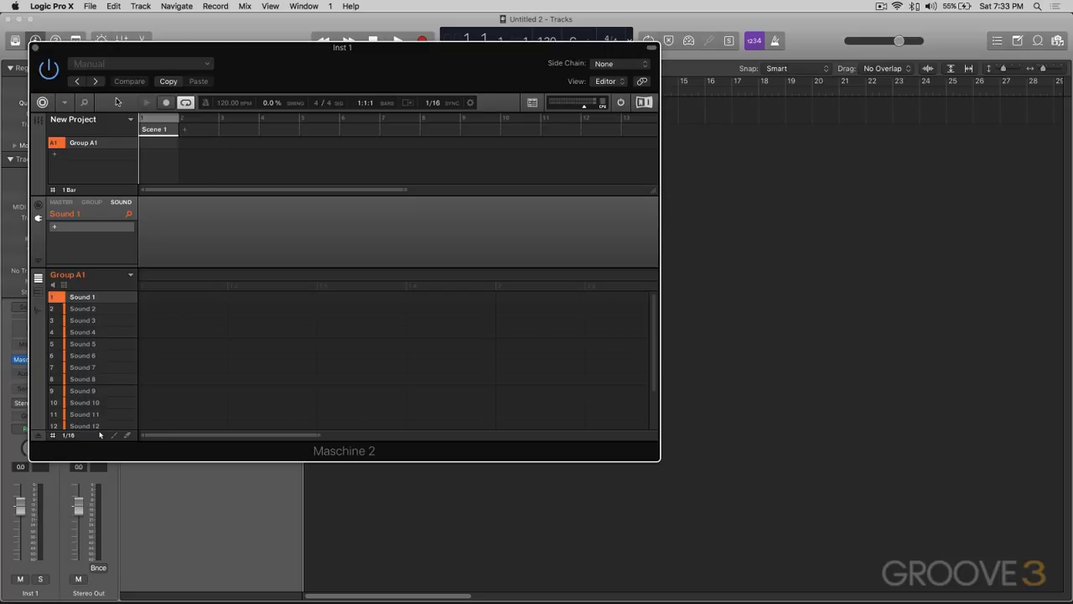
click(36, 53)
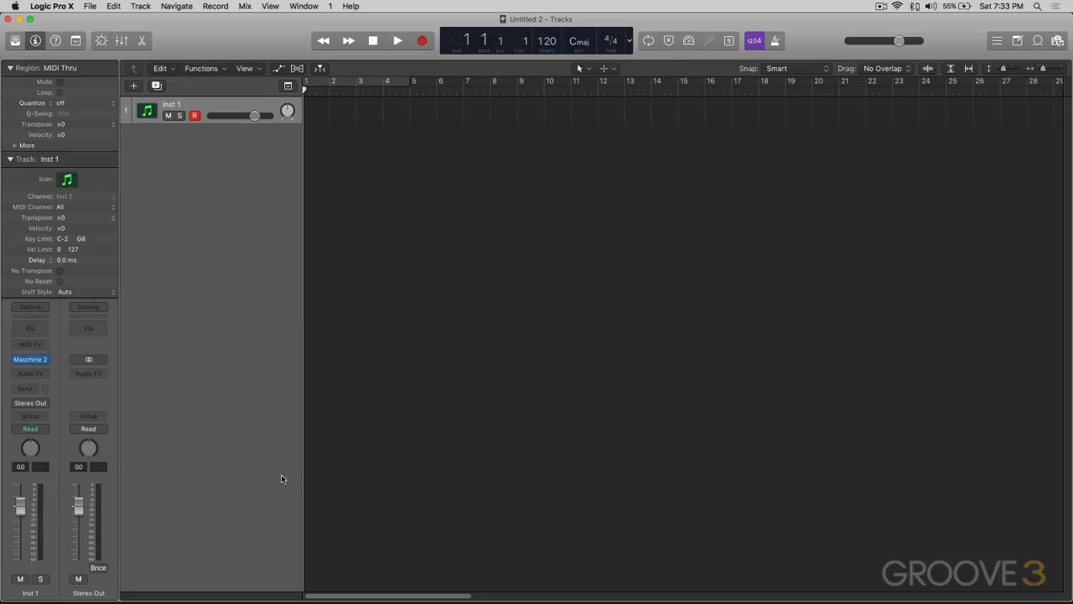
- Show the mixer and add 15 aux channels to Inst 1 for Maschine 2's additional stereo outputs
key(x)
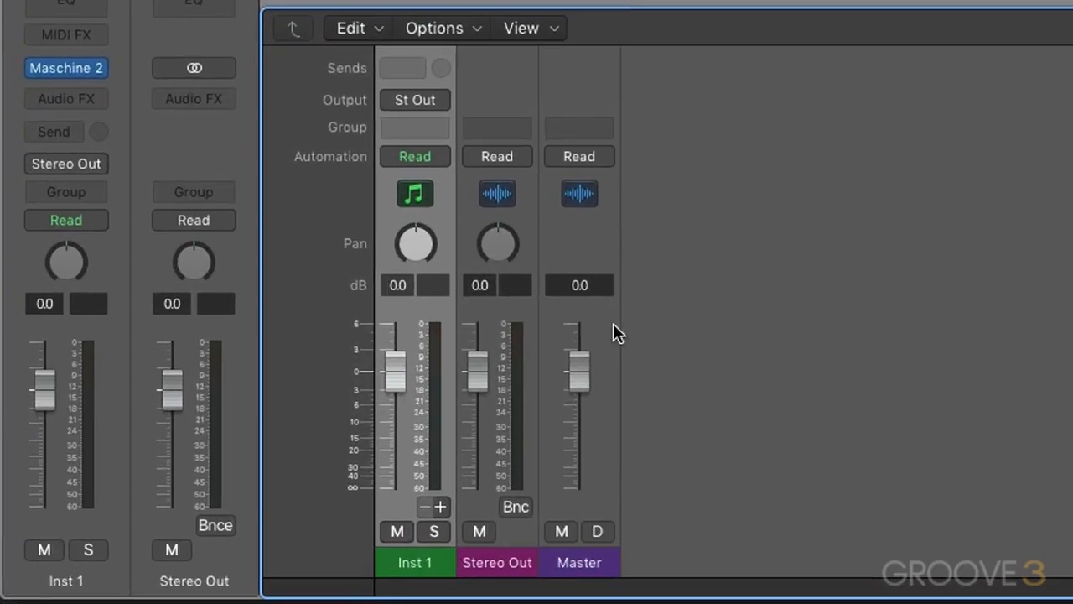
click(440, 507)
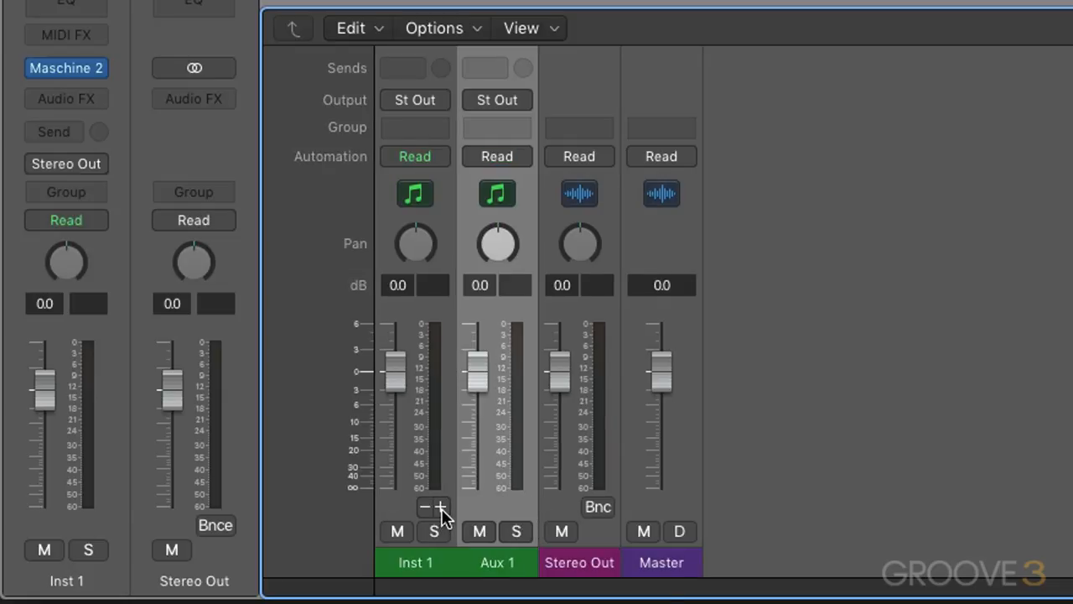
click(440, 507)
click(440, 507)
click(440, 507)
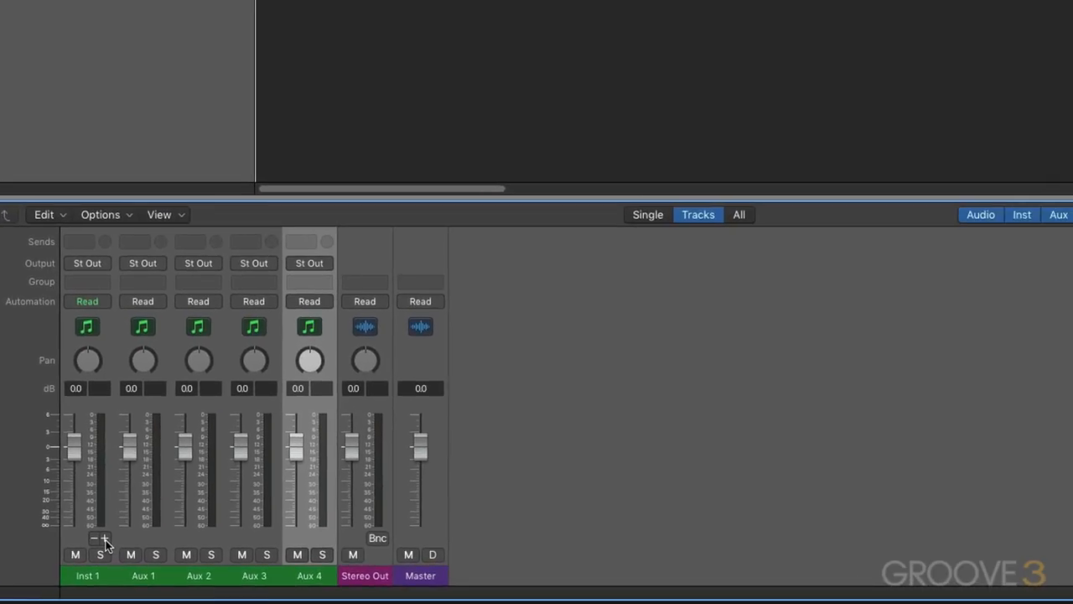
click(104, 539)
click(104, 539)
click(104, 539)
click(104, 539)
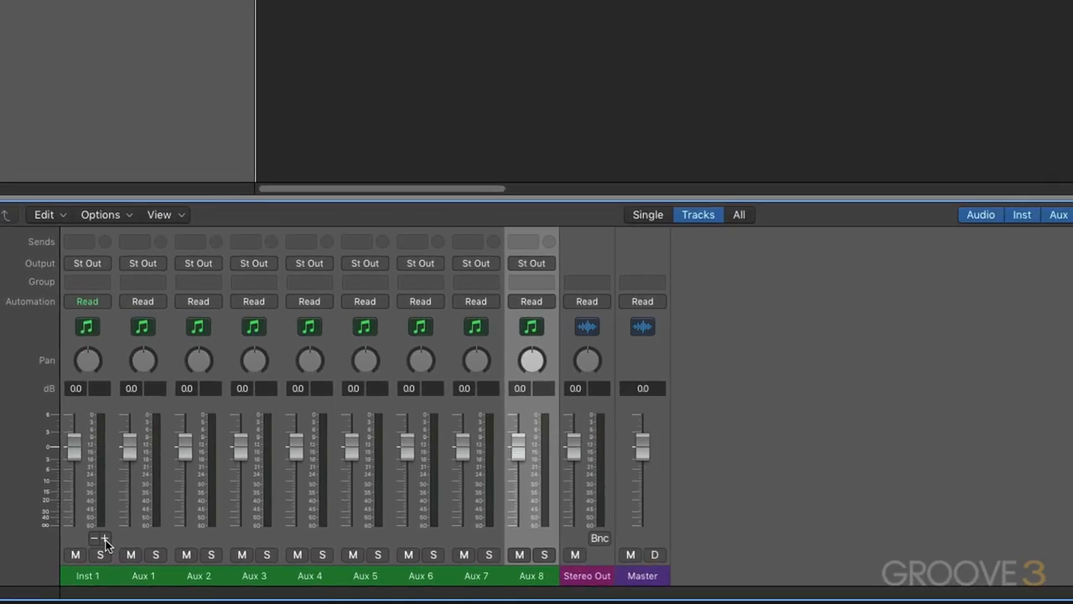
click(104, 539)
click(104, 539)
click(104, 539)
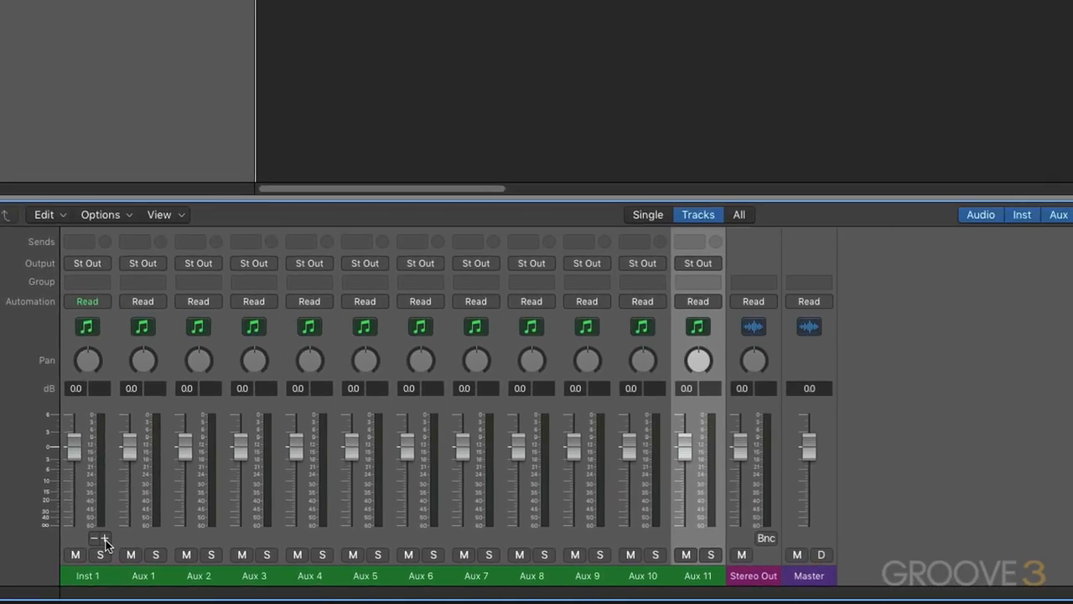
click(103, 539)
click(104, 539)
click(103, 539)
click(104, 538)
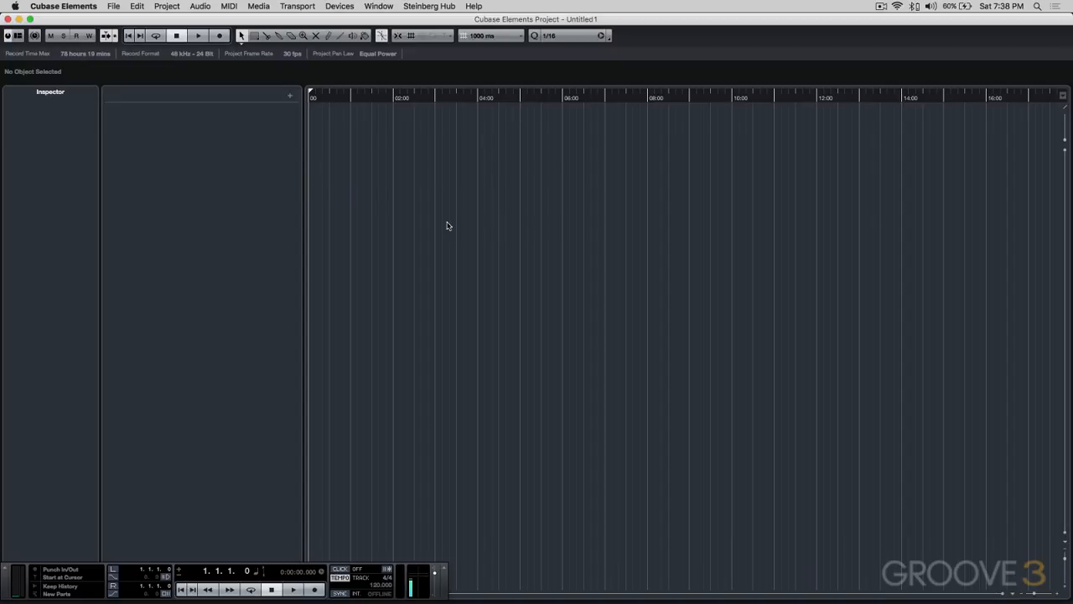
- In Cubase Elements, add one instrument track with Maschine 2 through VST Instruments and close the plug-in window
click(340, 6)
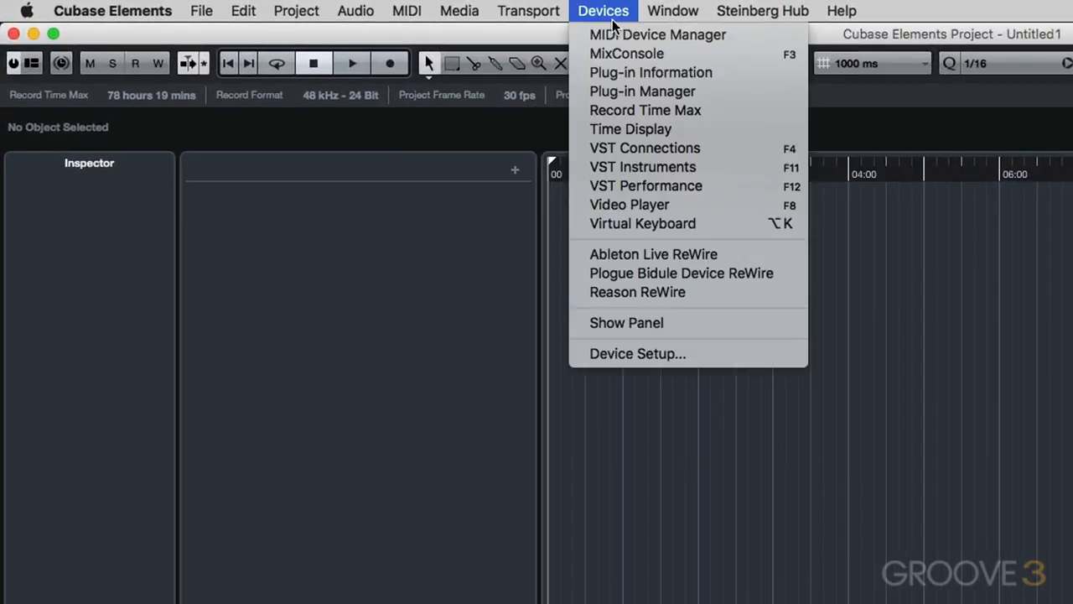
click(628, 167)
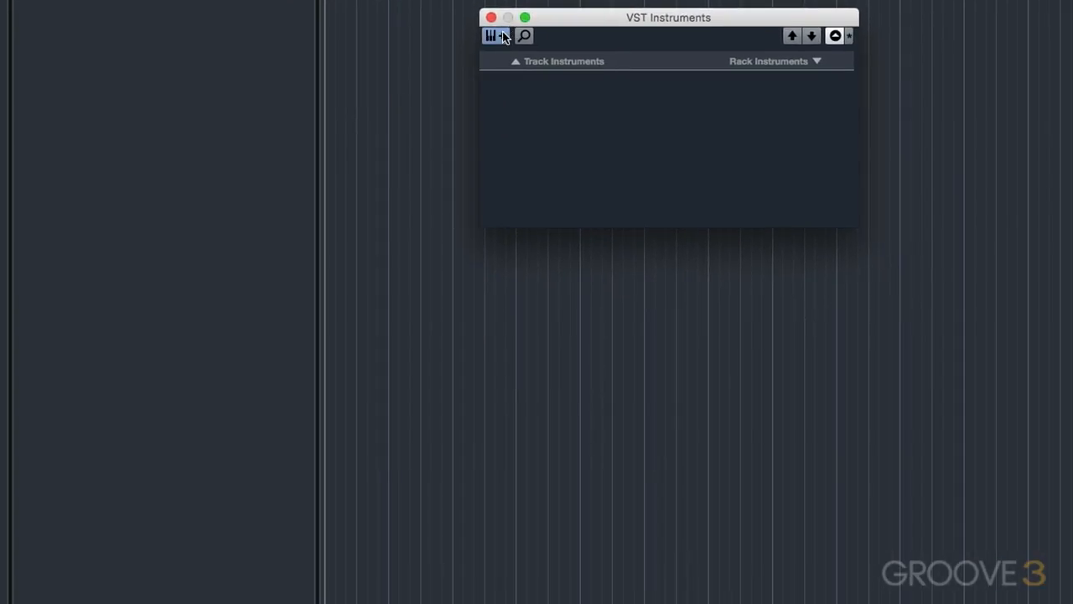
click(691, 204)
click(461, 60)
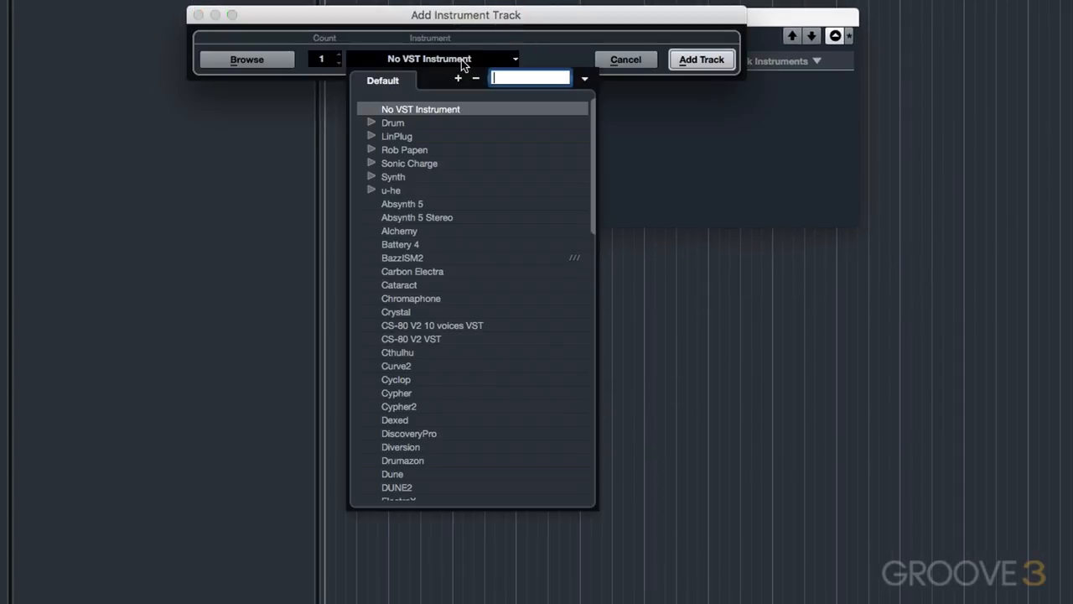
text(maschine)
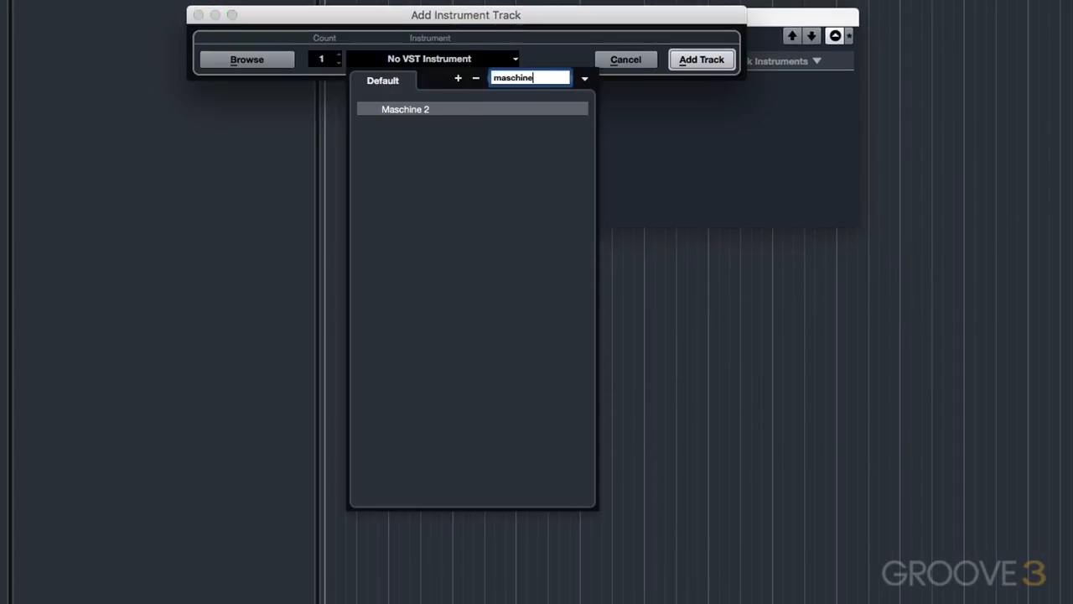
key(Return)
click(687, 65)
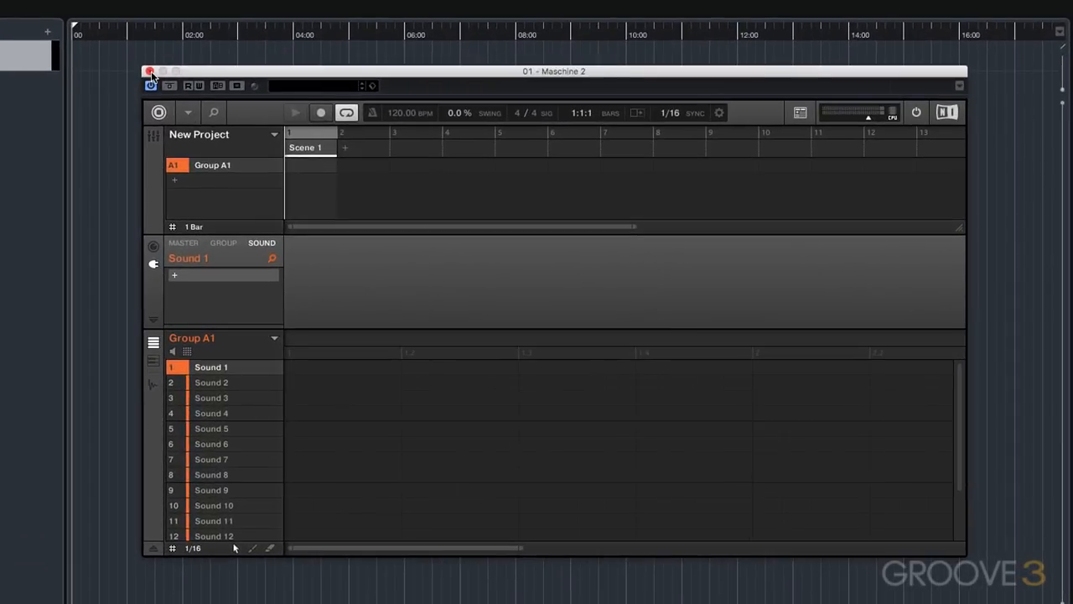
click(149, 72)
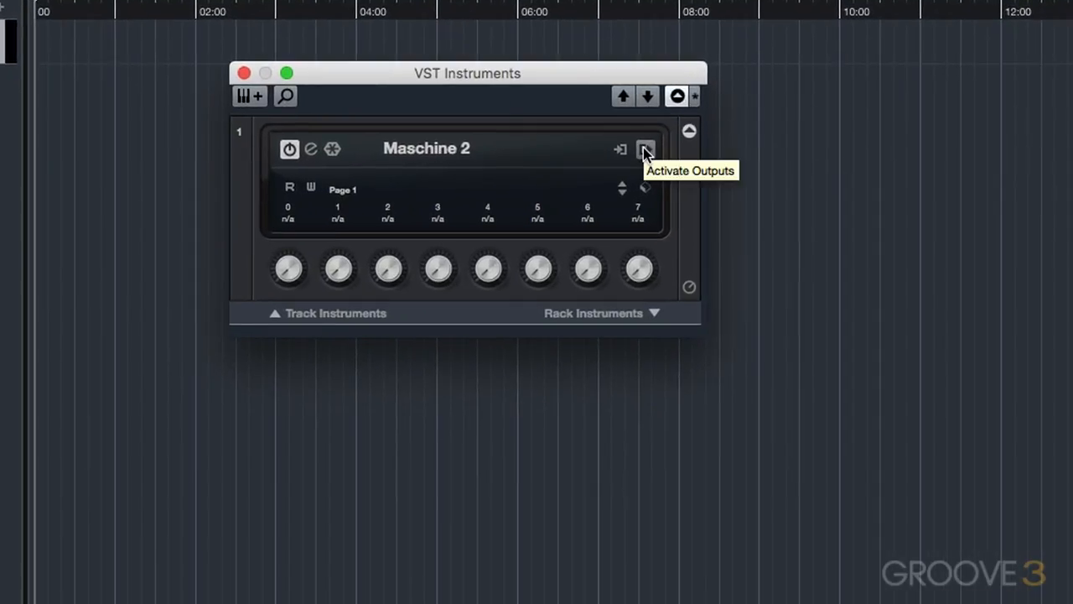
- Activate all of Maschine 2's outputs in the VST Instruments rack
click(644, 150)
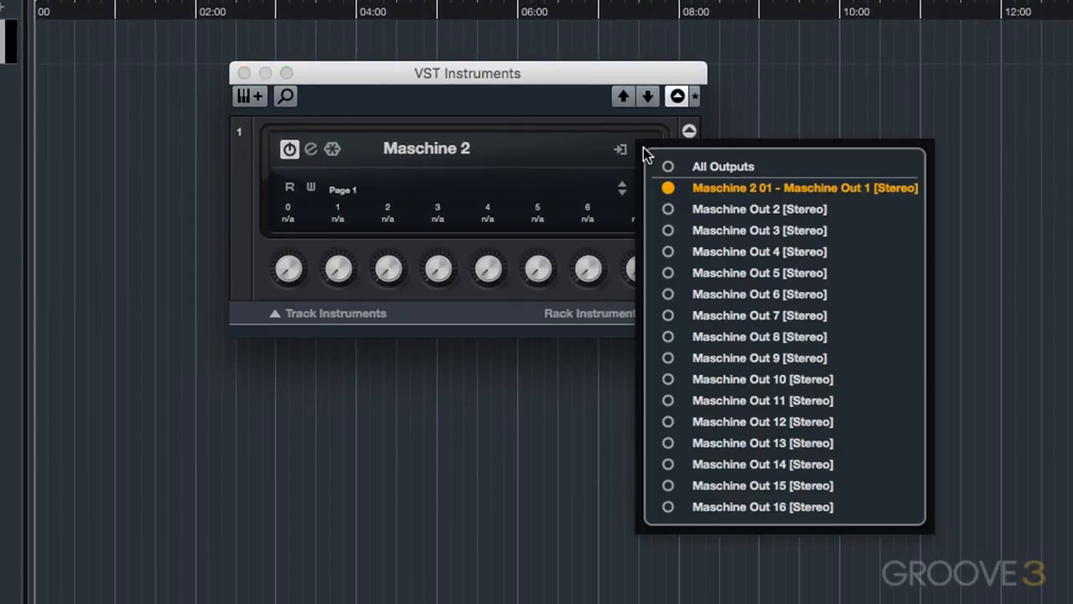
click(670, 209)
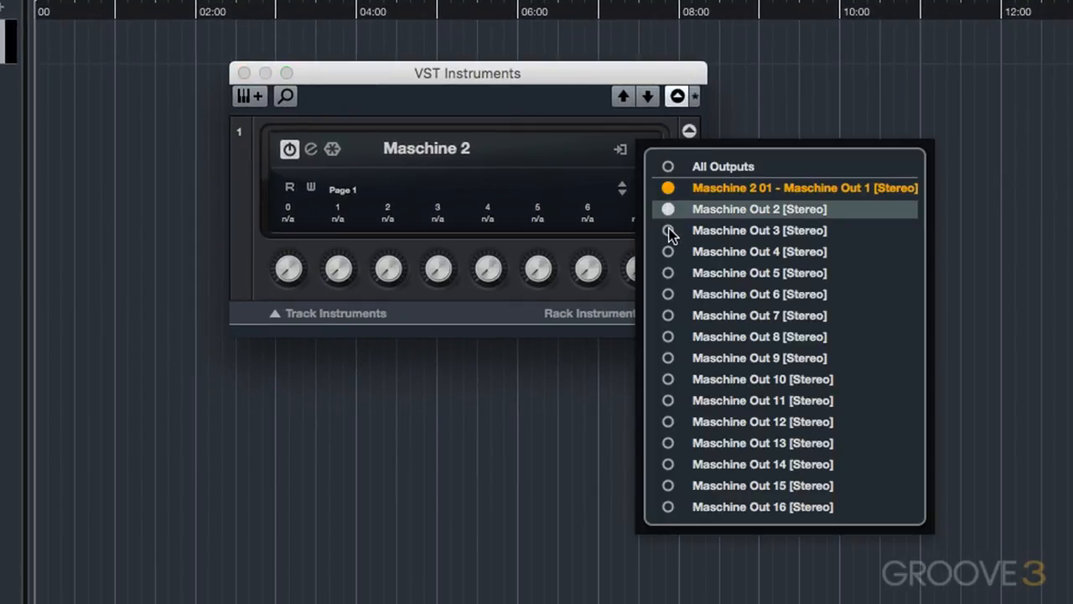
click(669, 168)
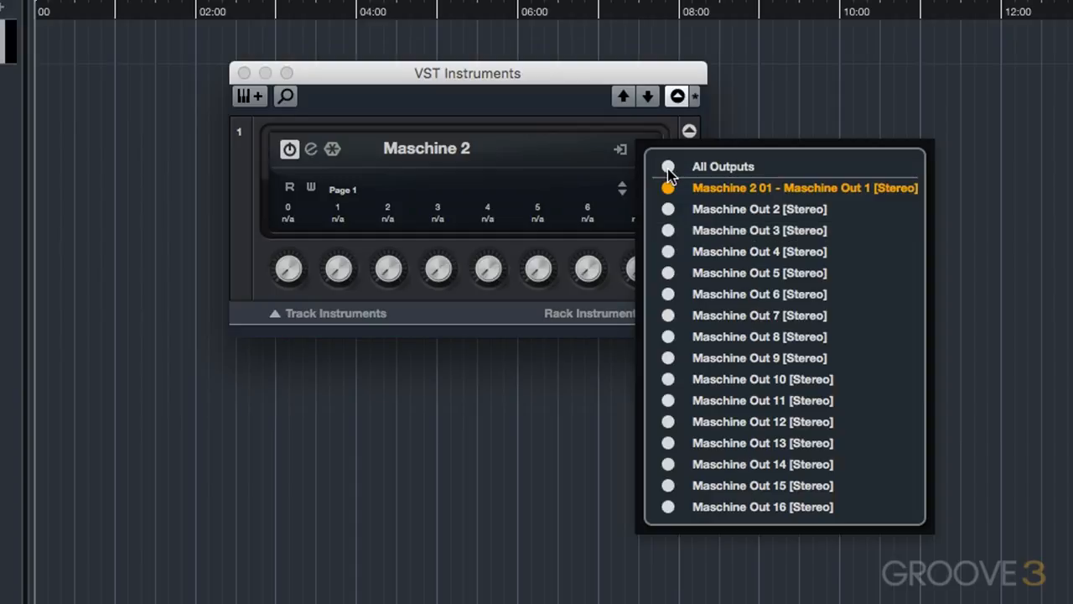
click(646, 128)
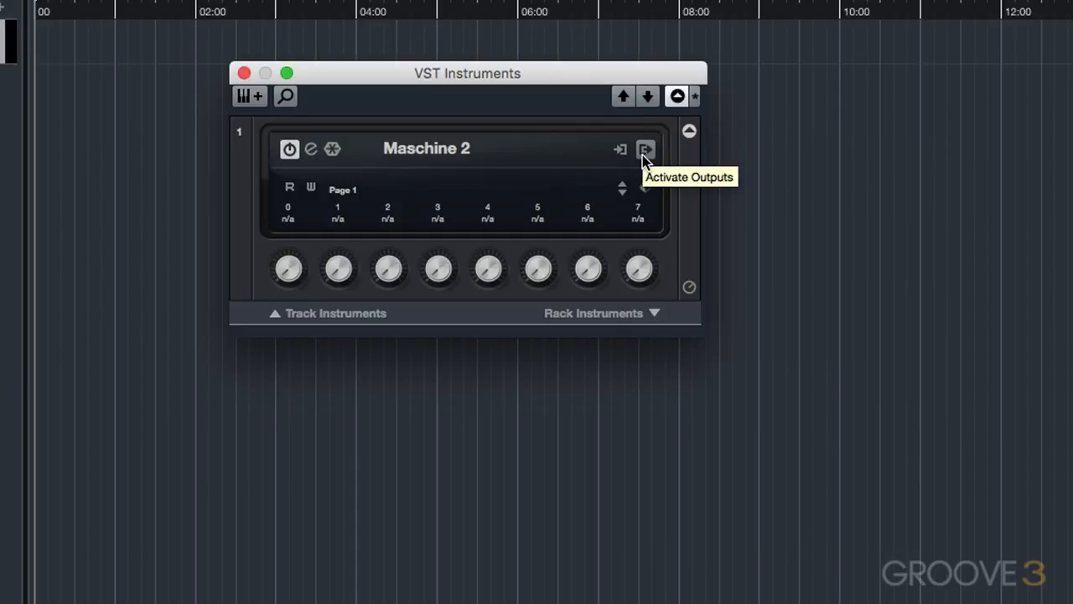
- Show the MixConsole and look through the Maschine output channels
key(F3)
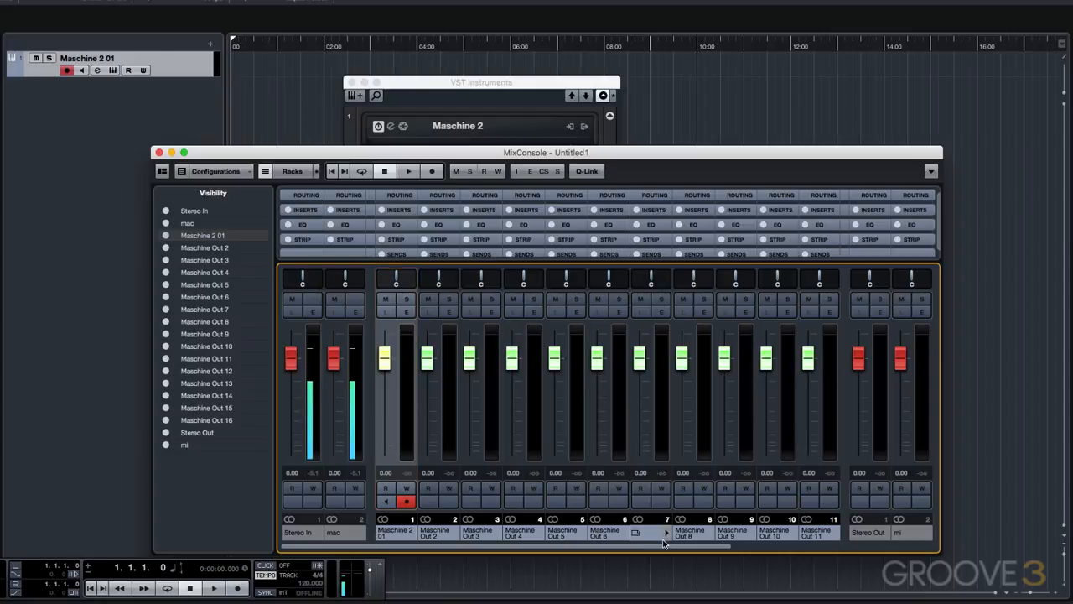
drag(680, 545, 520, 513)
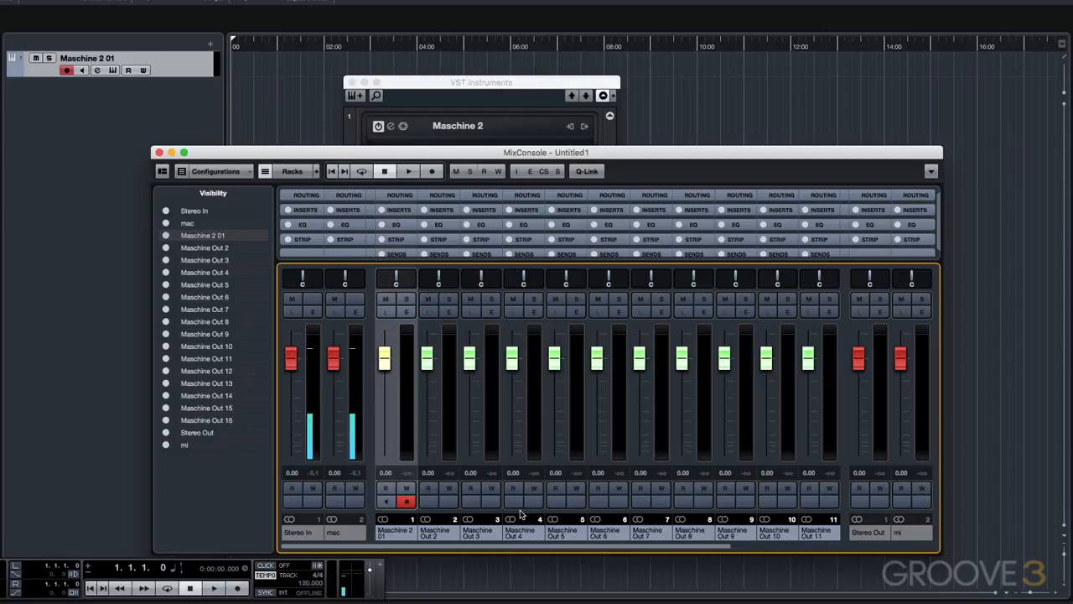
scroll(519, 513, right, 1)
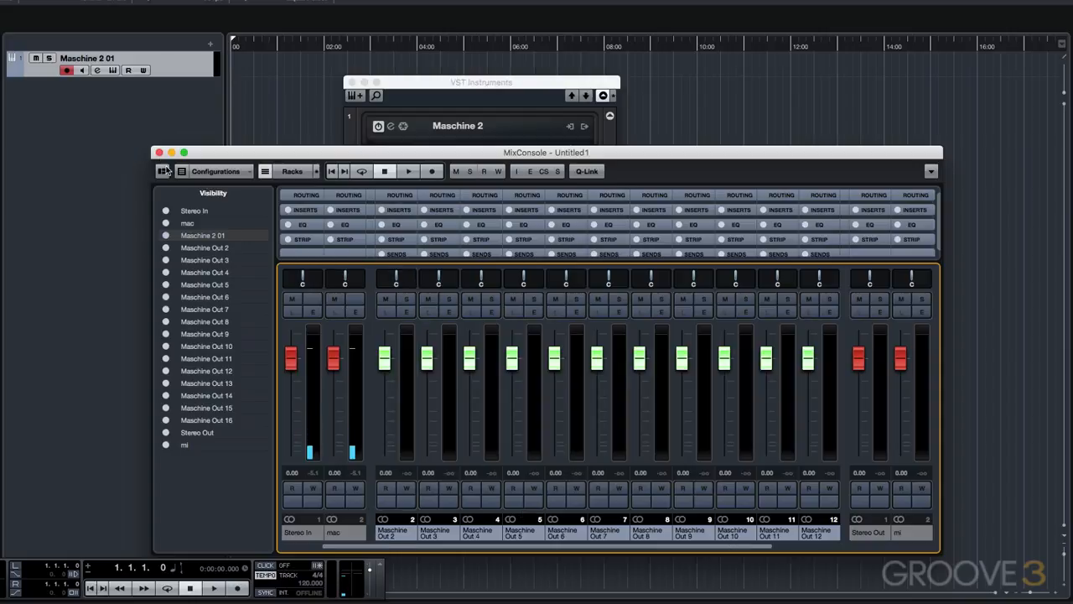